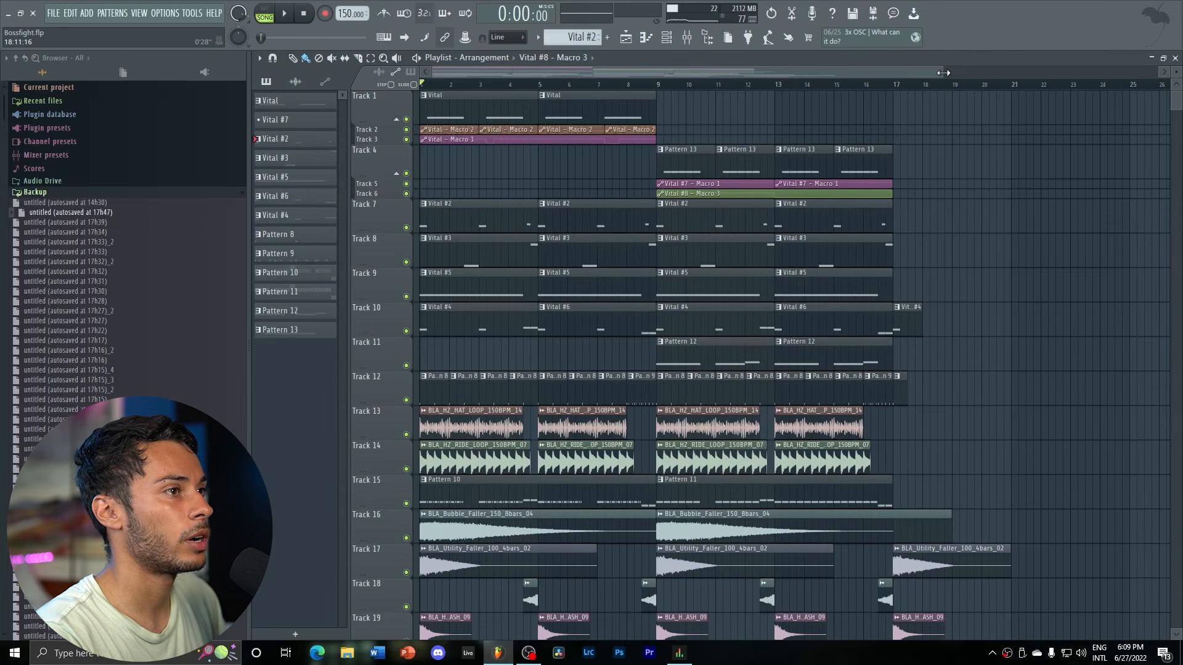
Select the playlist range from bar 1 to the start of bar 9 for playback.
drag(945, 73, 575, 92)
scroll(621, 248, down, 5)
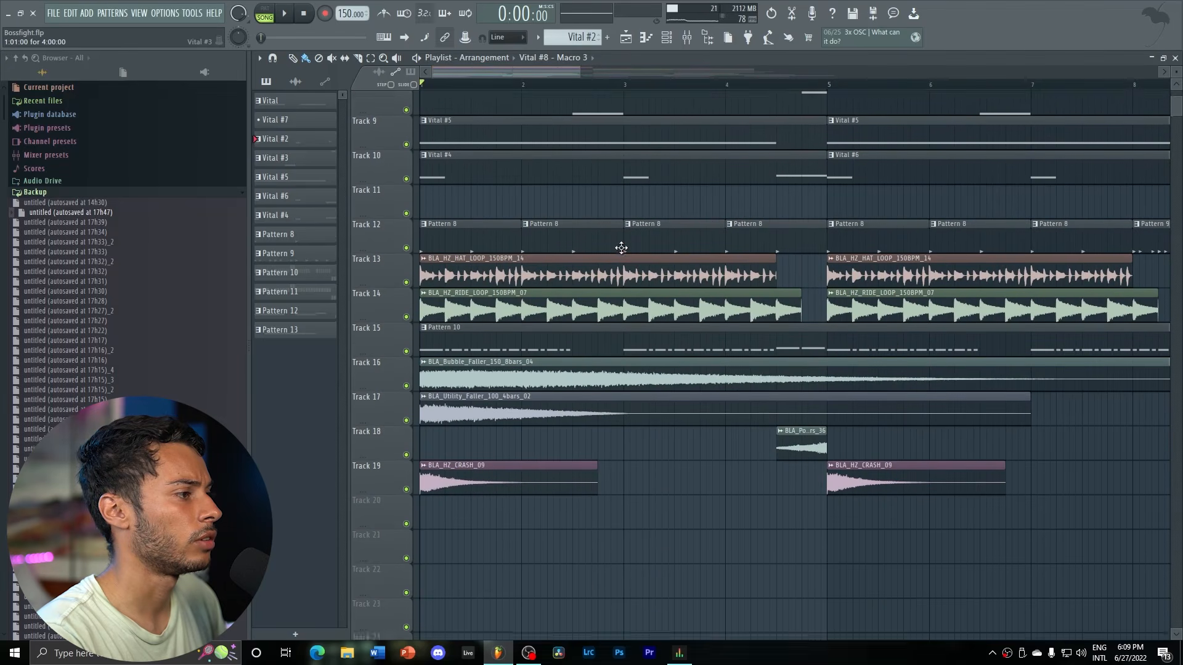
scroll(621, 248, up, 5)
scroll(592, 93, down, 4)
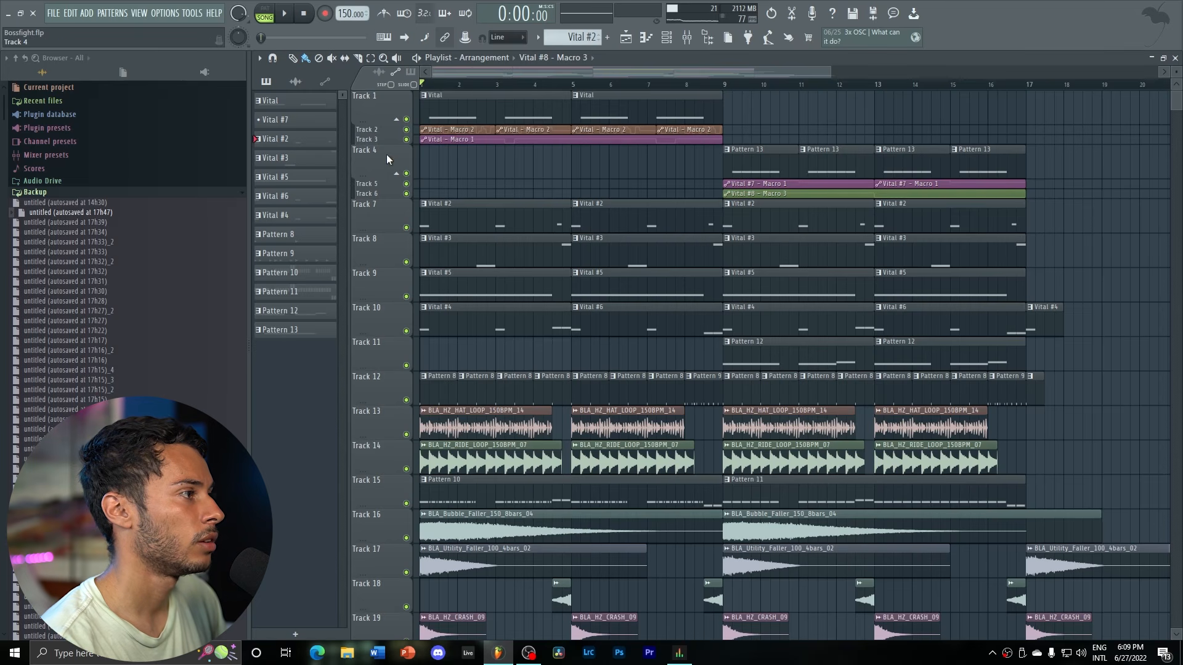
click(724, 86)
click(416, 86)
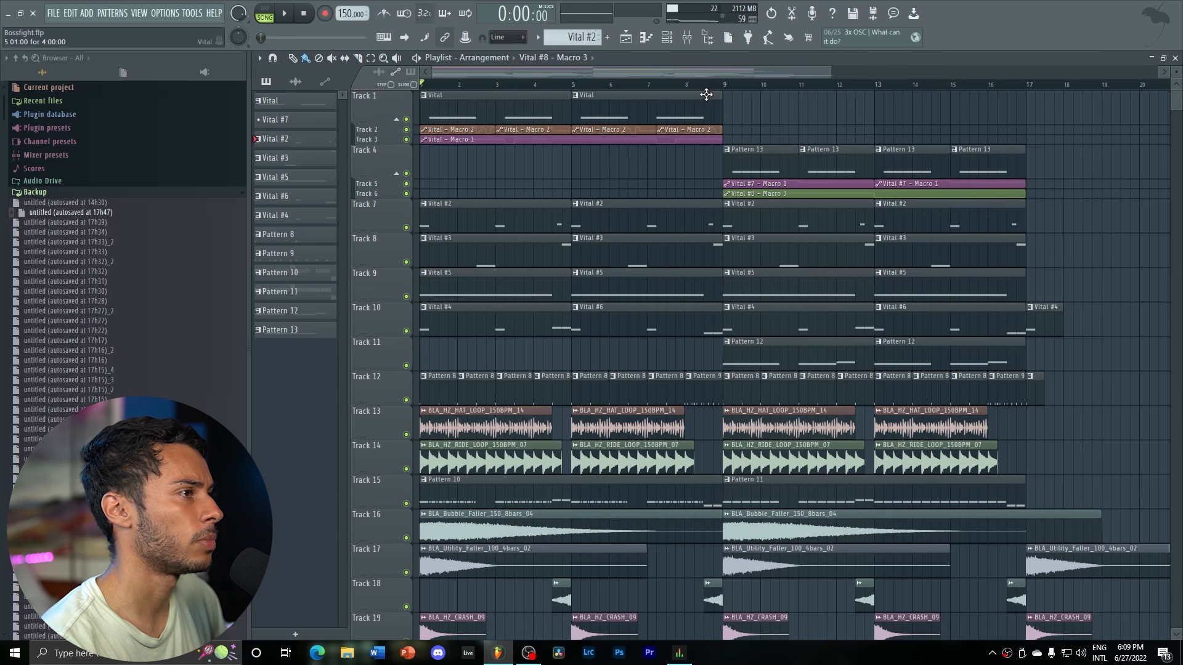
drag(730, 87, 402, 83)
Examine the Vital pattern's notes in the piano roll and the preset loaded in its Vital synth.
double_click(475, 104)
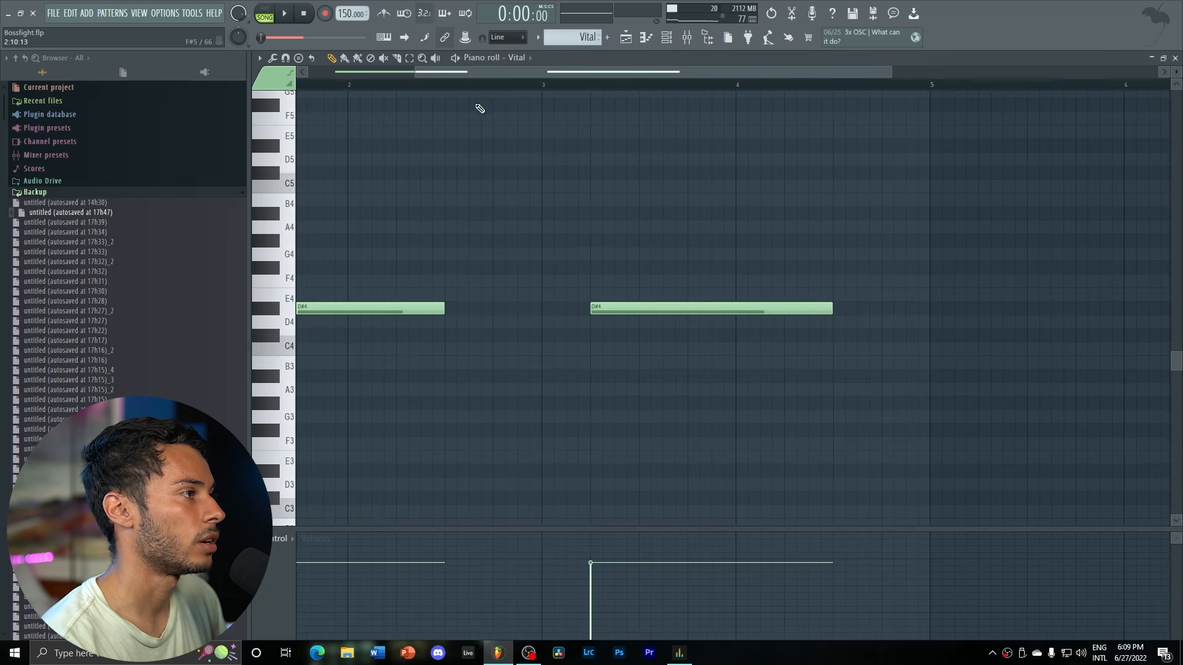
key(F6)
click(613, 139)
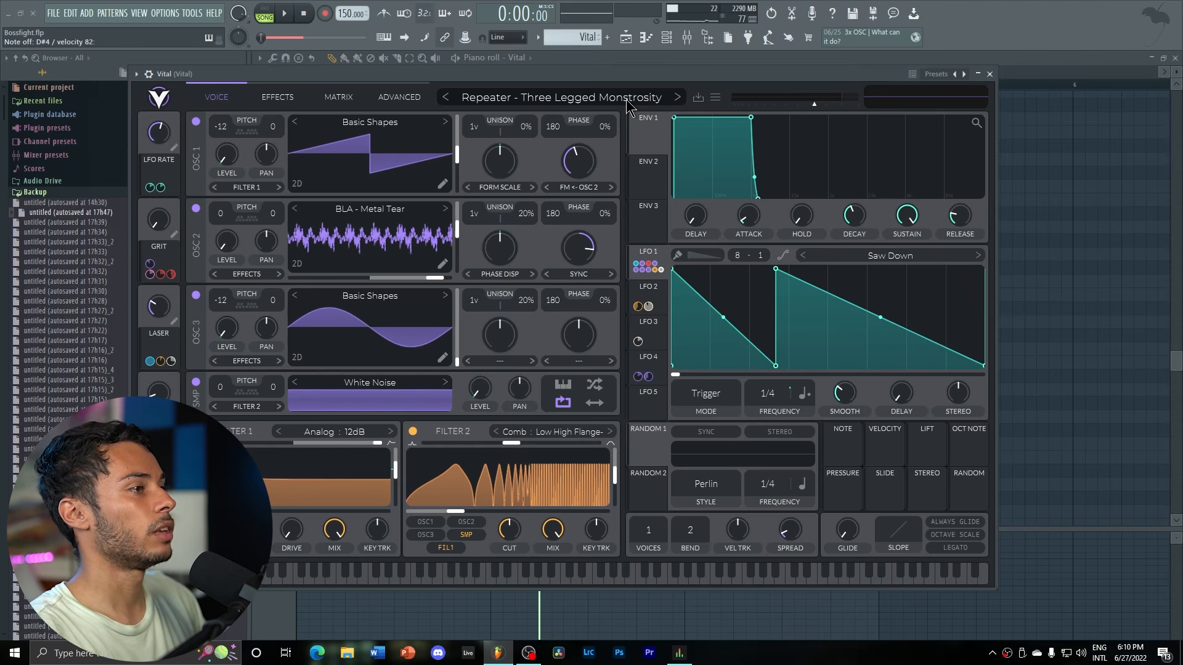
click(989, 74)
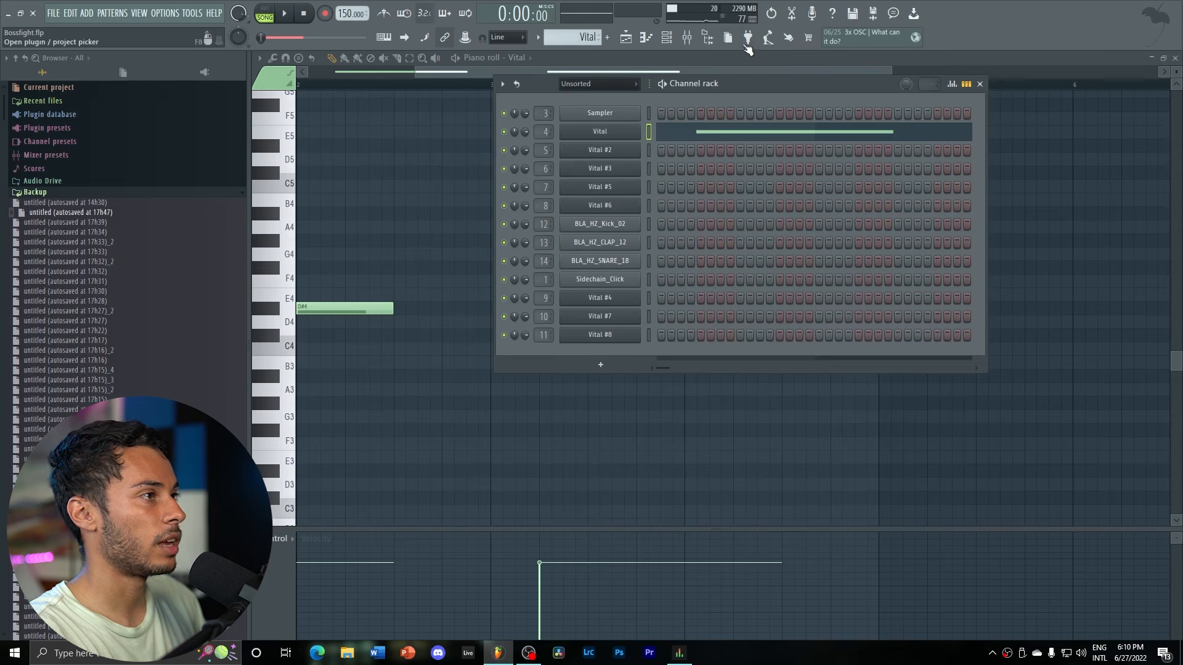
Isolate Tracks 1, 2 and 3 in the playlist and enlarge Tracks 2 and 3 to show their automation curves.
click(619, 35)
right_click(406, 119)
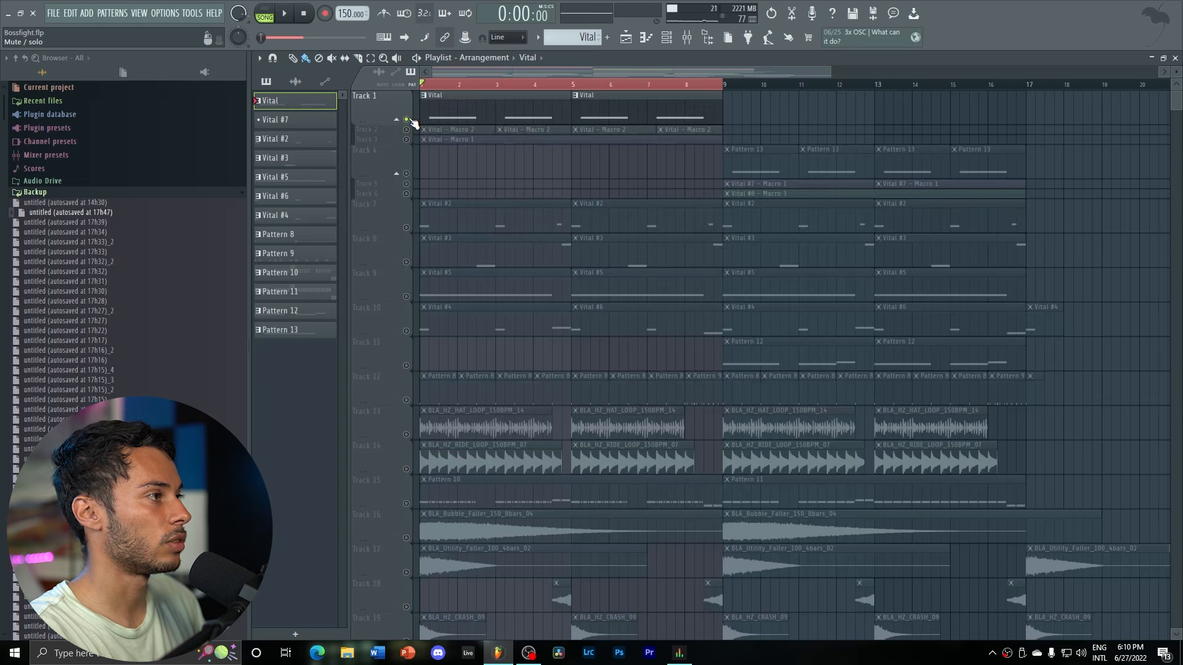
click(407, 129)
click(406, 139)
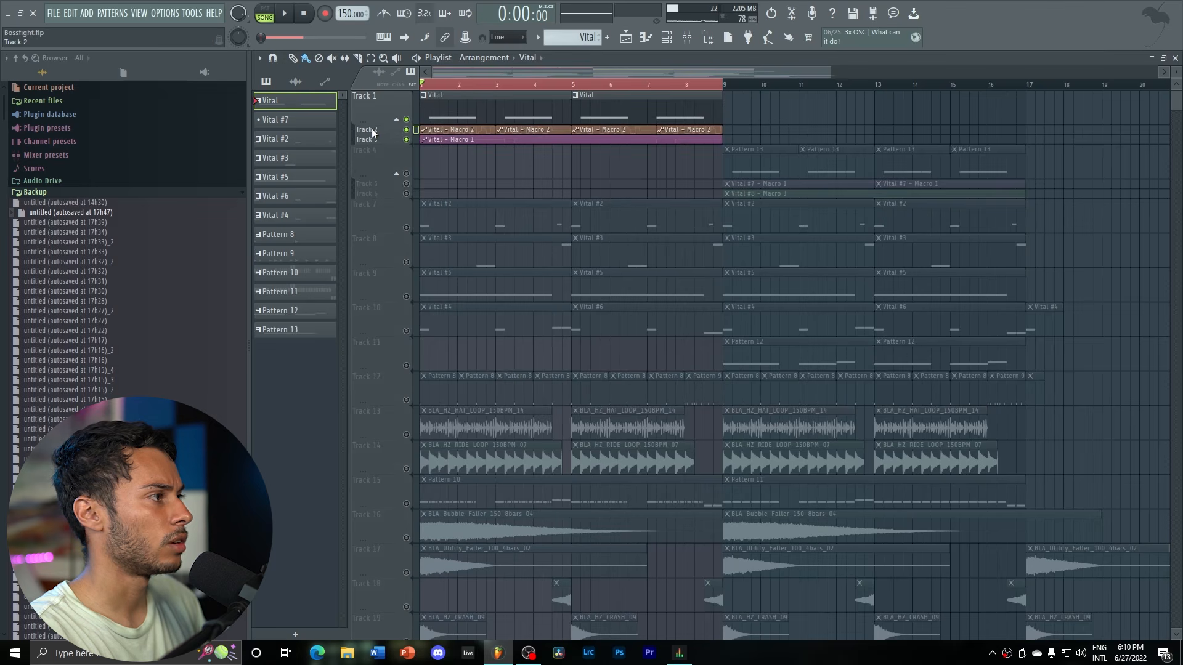
click(356, 129)
click(357, 163)
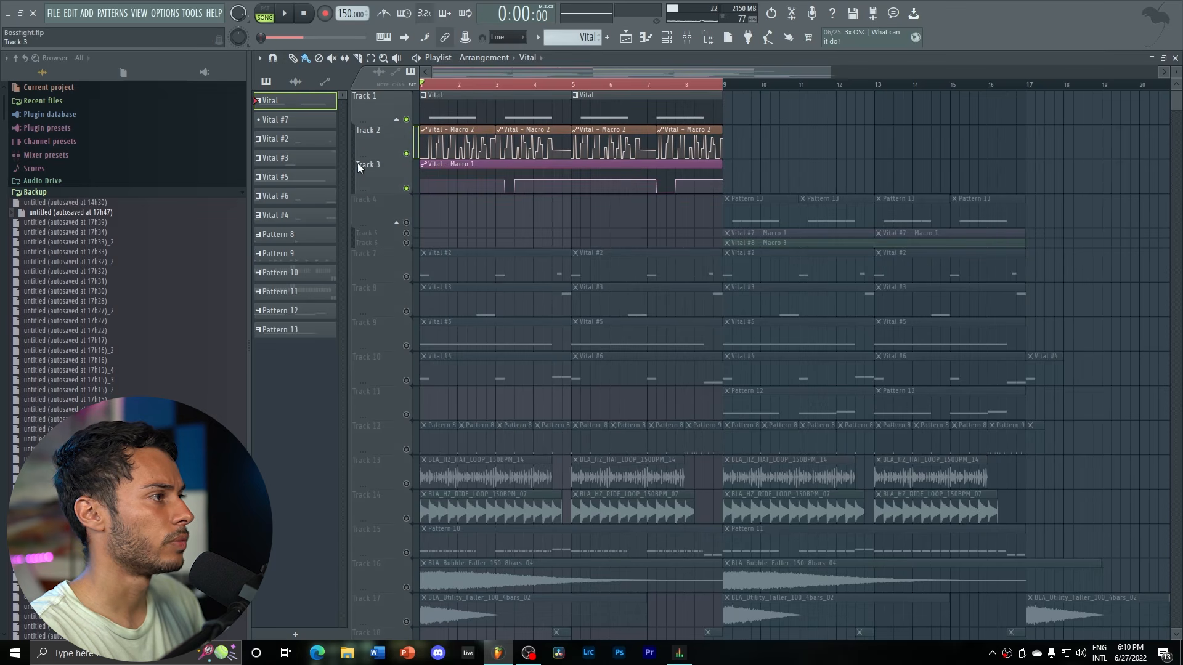
Play the isolated Vital part with its Macro 1 and Macro 2 automation, and stop playback.
drag(824, 80, 486, 88)
key(space)
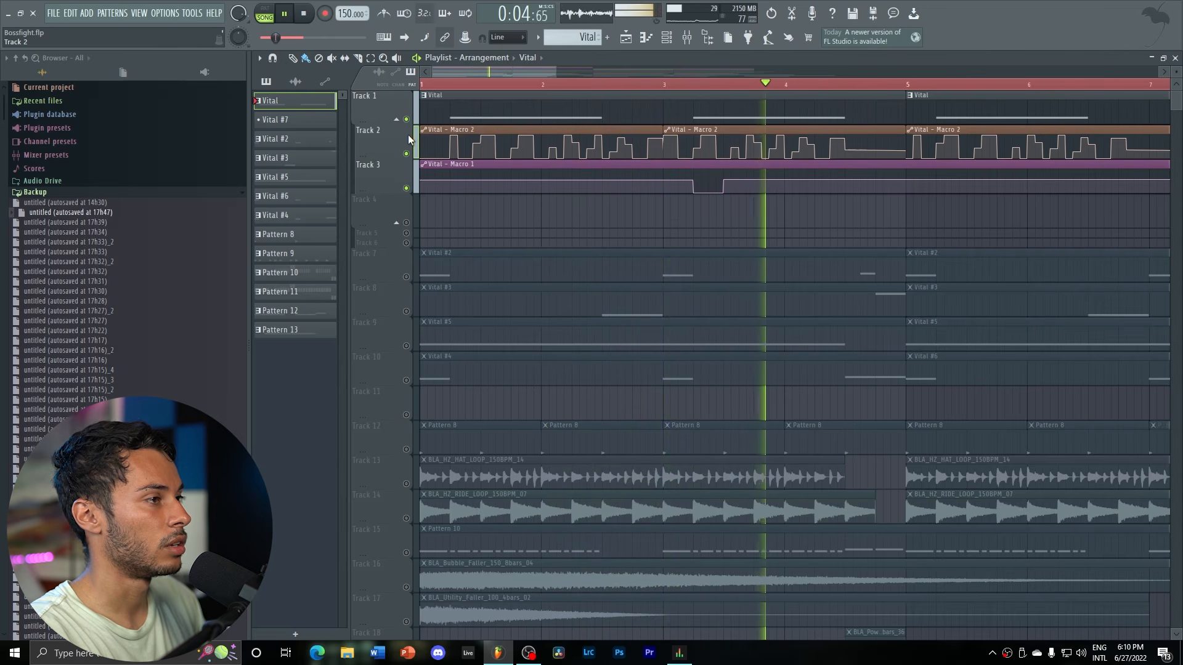
key(space)
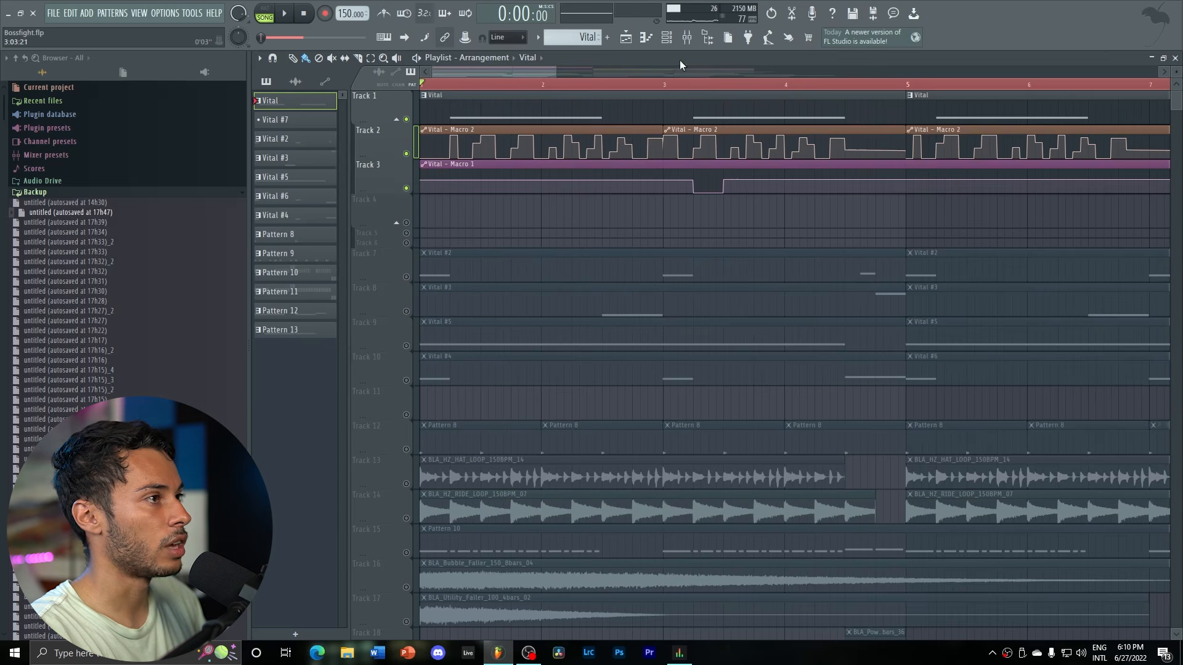
Examine the macro knobs in the Vital synth that drive the automated sound, and close the synth.
click(669, 38)
click(600, 132)
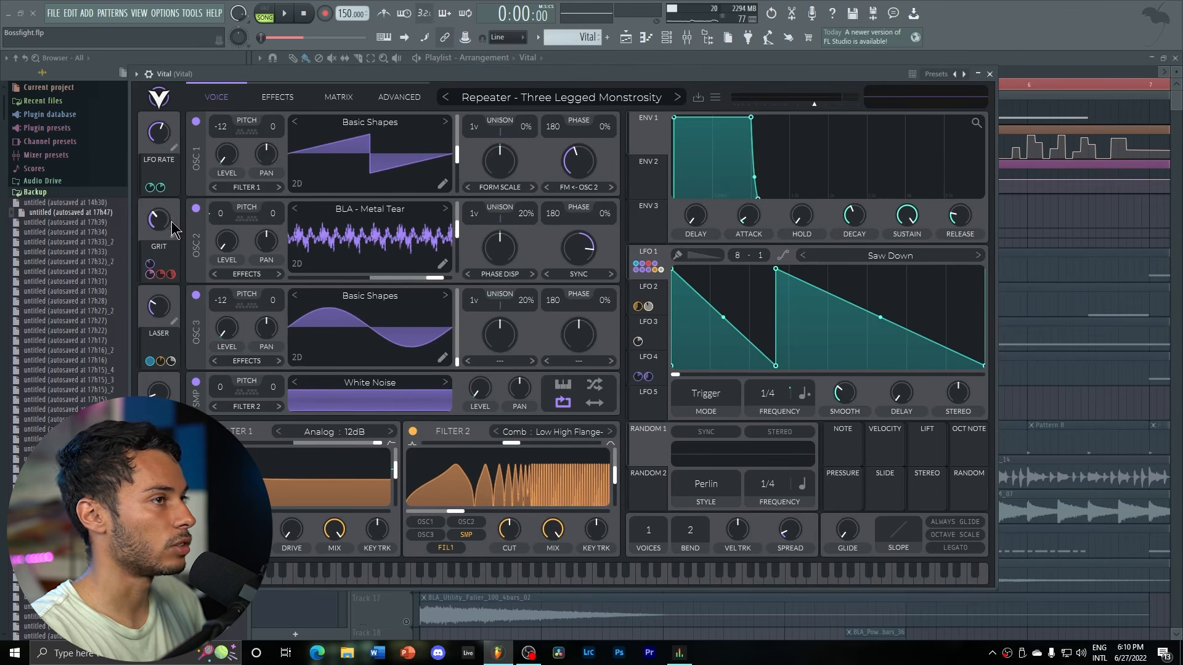
click(991, 74)
click(854, 62)
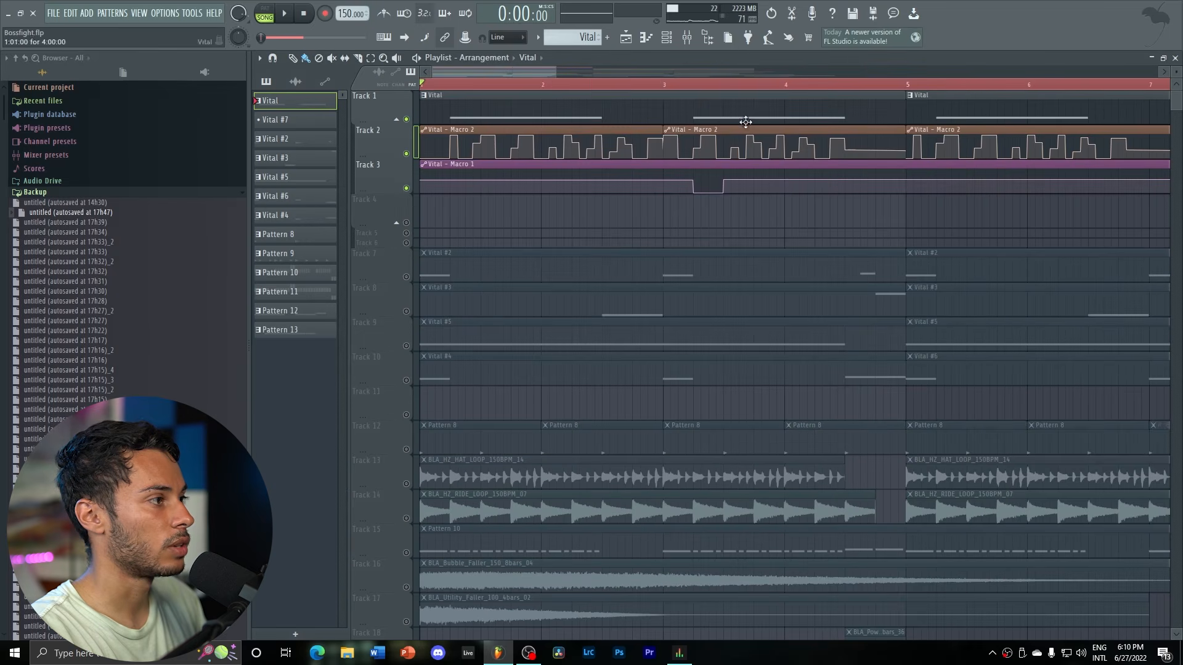
Solo Track 1, and open the Vital #2 pattern from Track 7 in the piano roll to audition it.
right_click(406, 119)
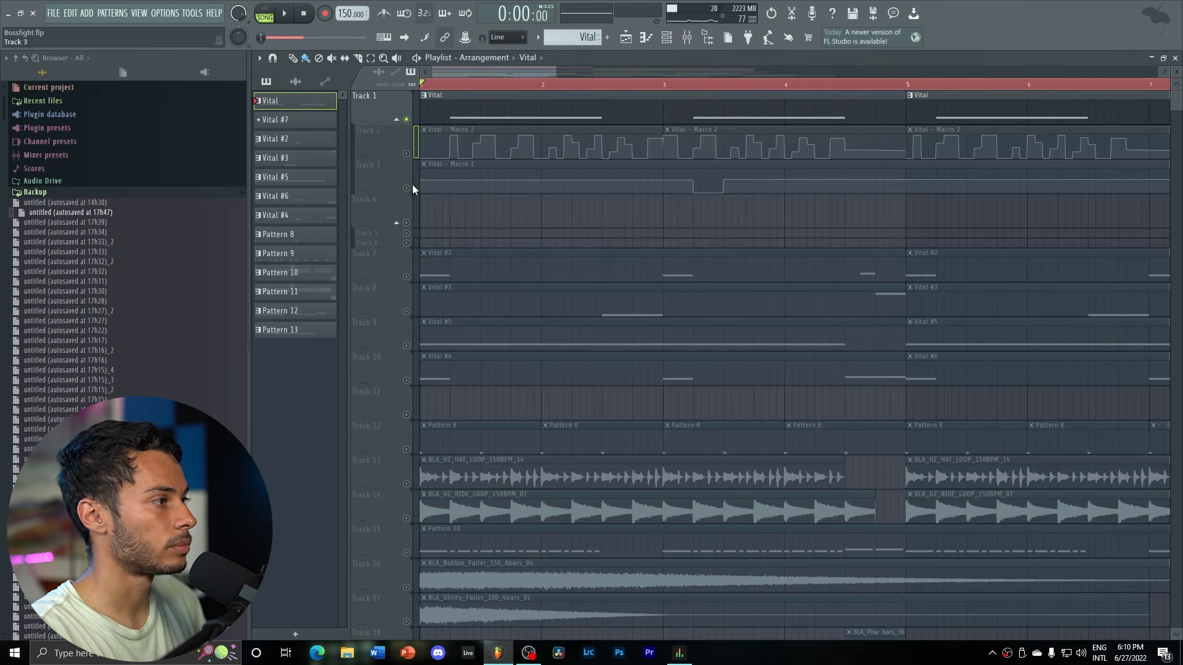
double_click(530, 274)
click(668, 39)
key(space)
key(space)
Open the Vital #2 synth and look through the Bossfight - Brostep for Vital preset list.
click(591, 150)
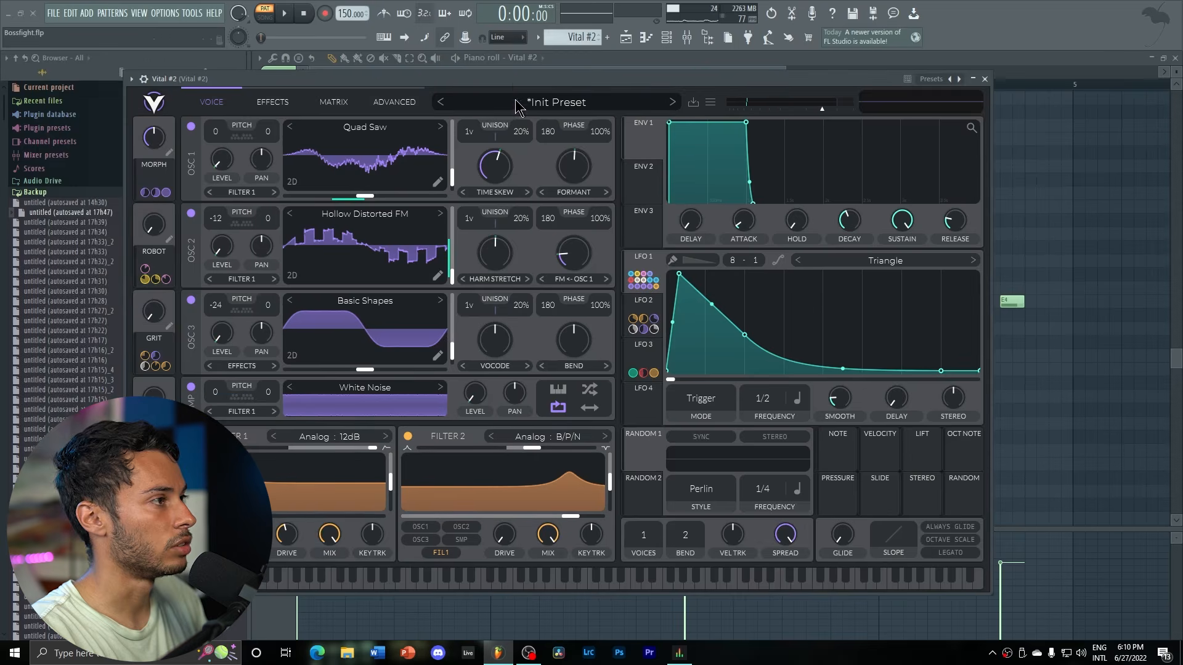
click(623, 150)
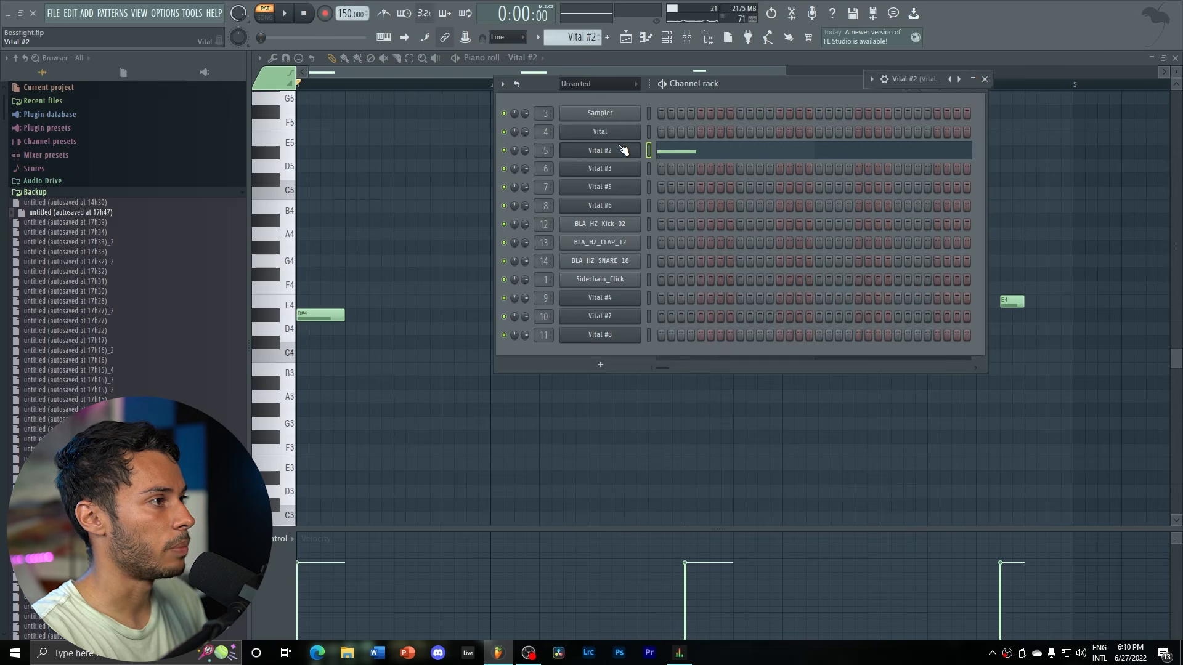
click(973, 80)
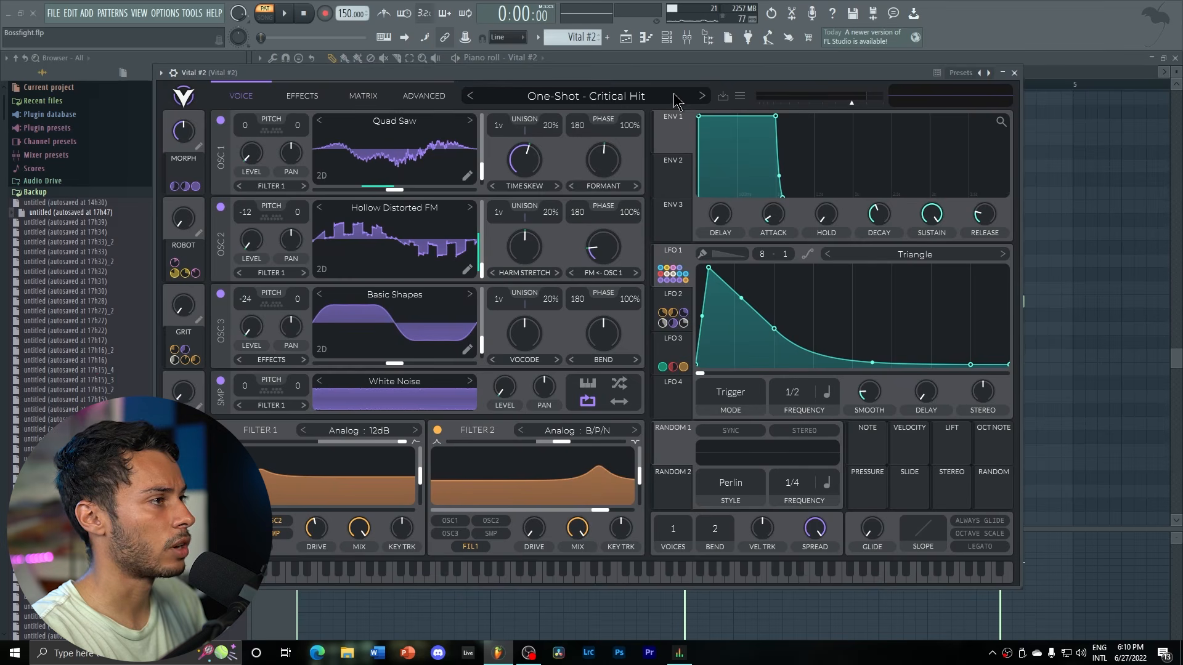
click(656, 102)
scroll(602, 263, down, 3)
scroll(591, 264, up, 1)
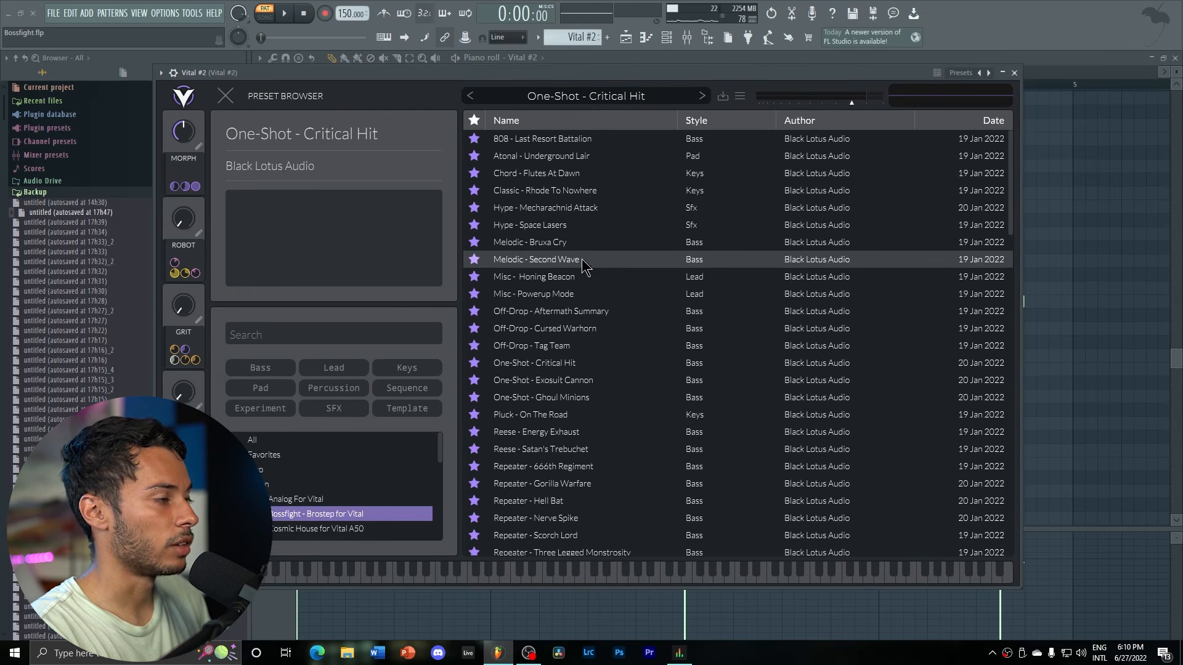
scroll(582, 400, down, 4)
scroll(595, 449, up, 4)
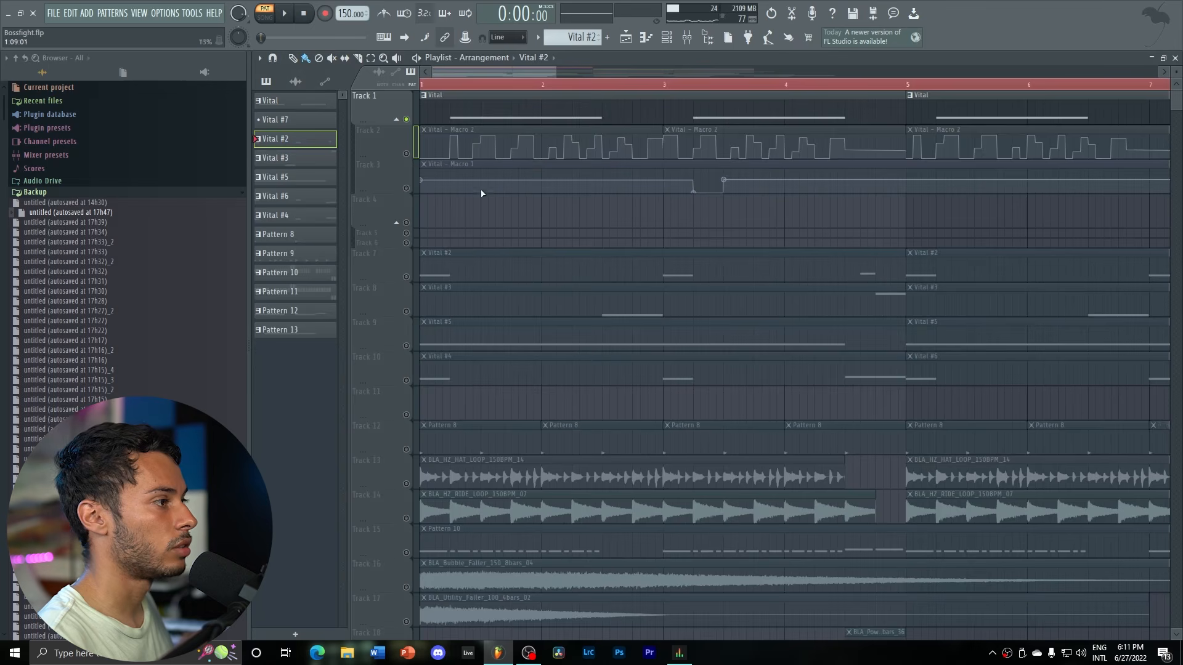
Open the Vital #4 pattern from Track 10 and examine the preset in its Vital #6 synth.
scroll(476, 218, down, 2)
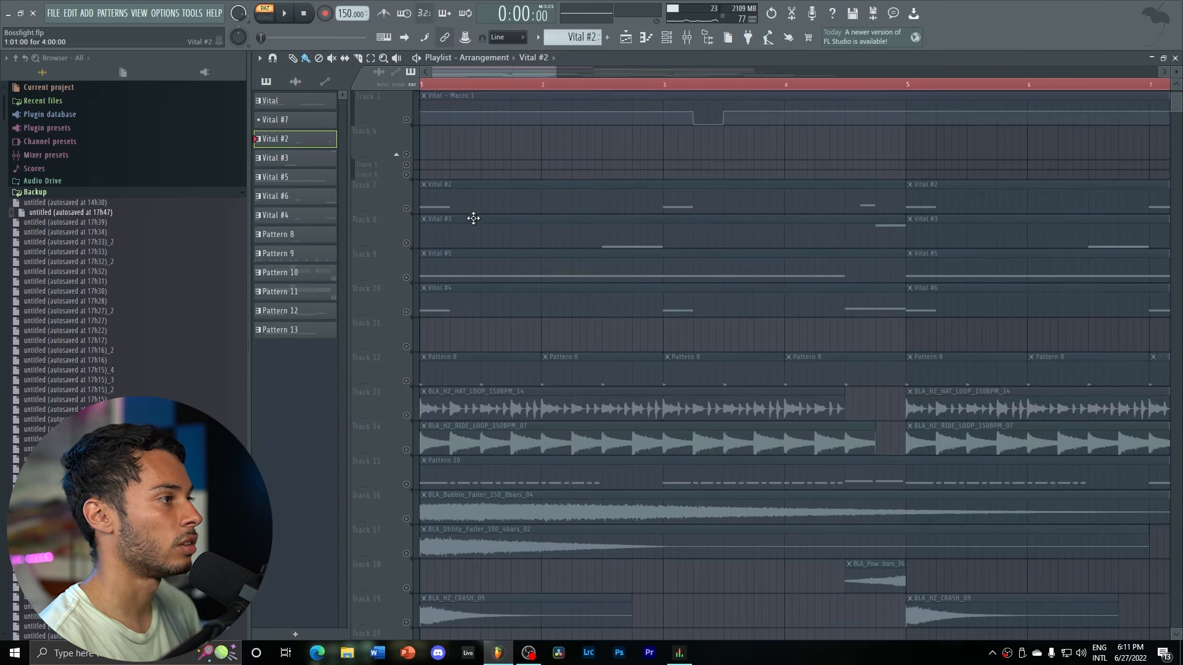
scroll(408, 207, up, 2)
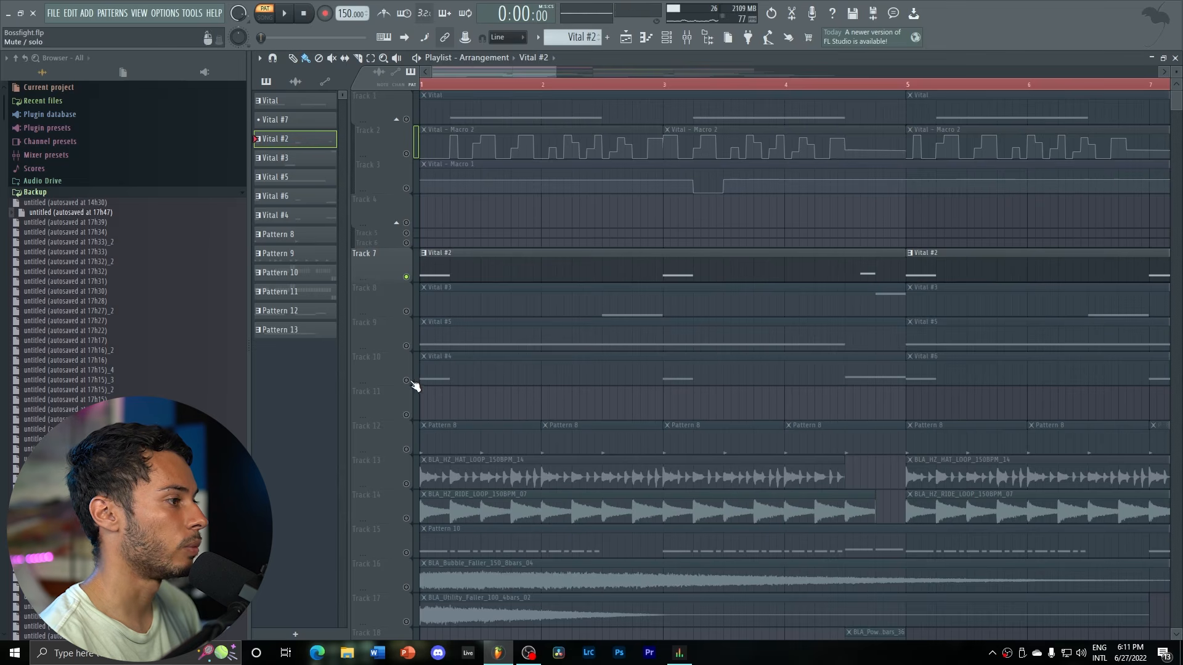
double_click(449, 371)
click(672, 42)
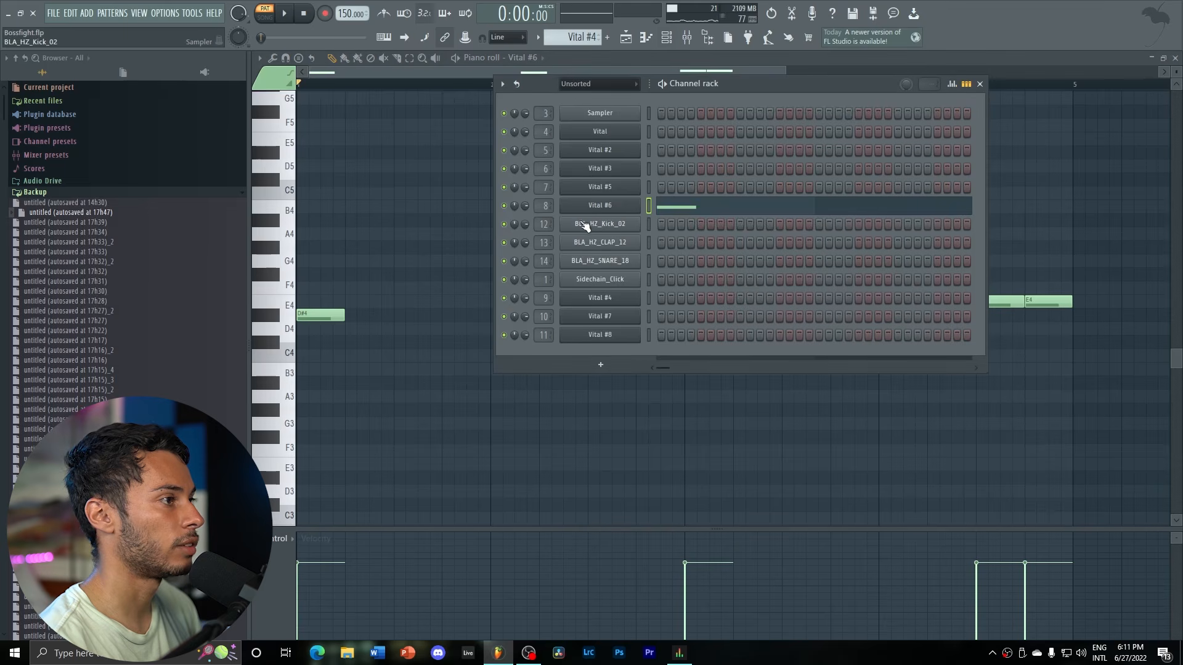
click(592, 223)
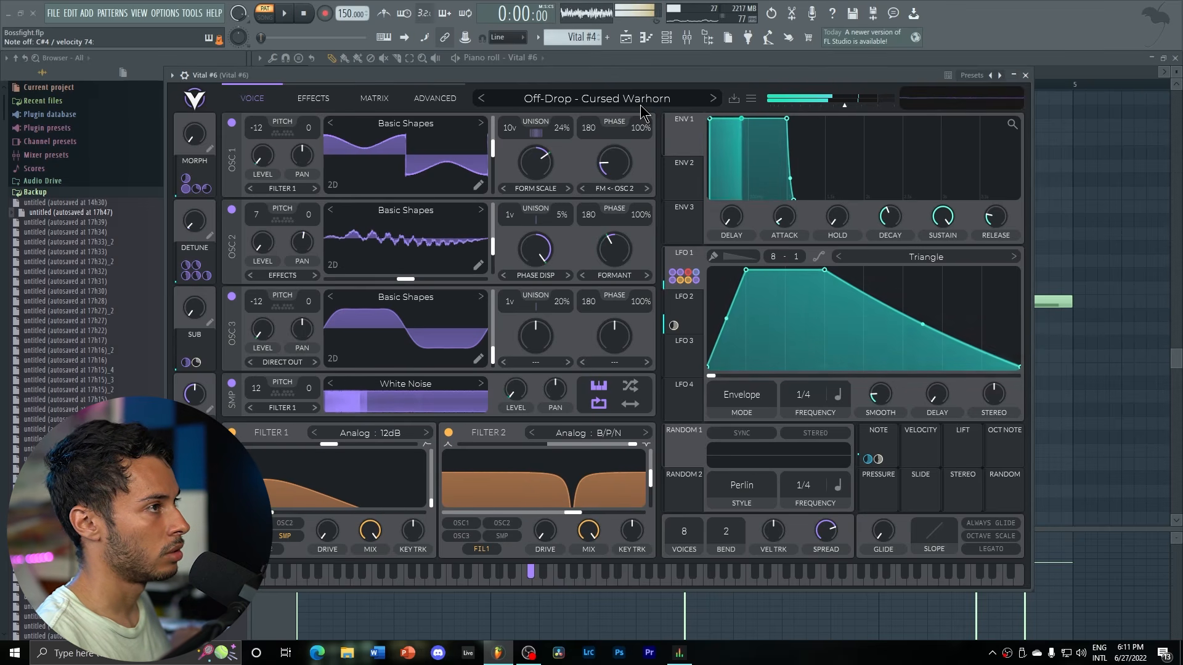
click(1026, 76)
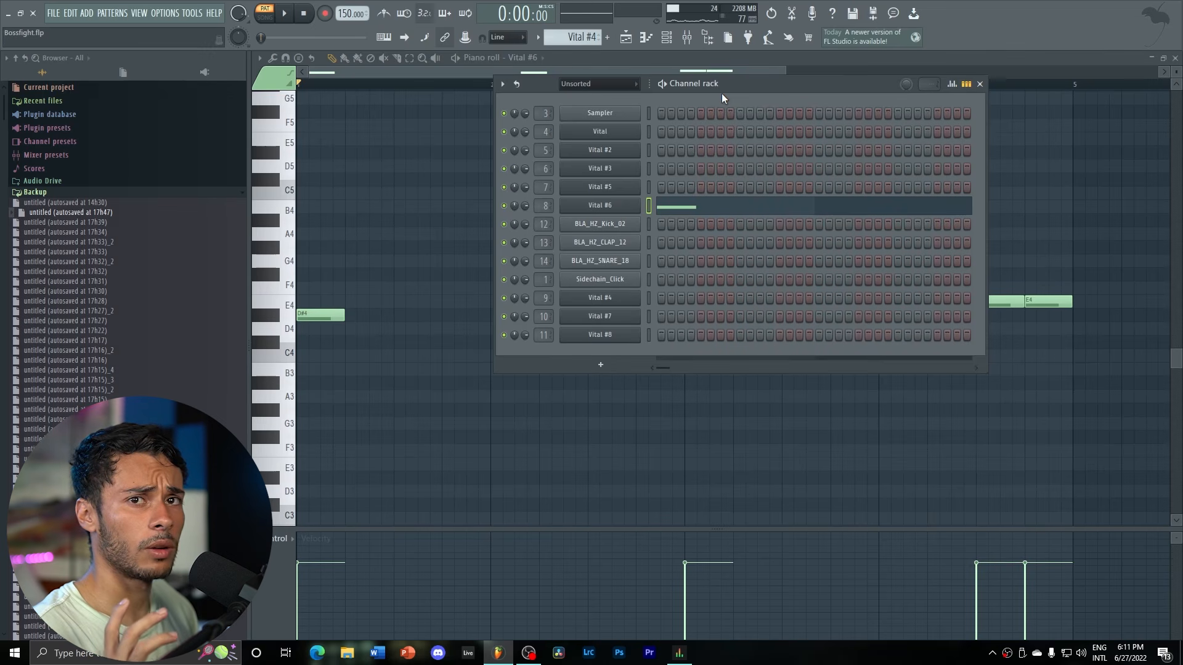
Switch to song mode, enable Track 7 alongside Track 10 in the playlist, and start playback.
click(626, 37)
scroll(559, 84, up, 2)
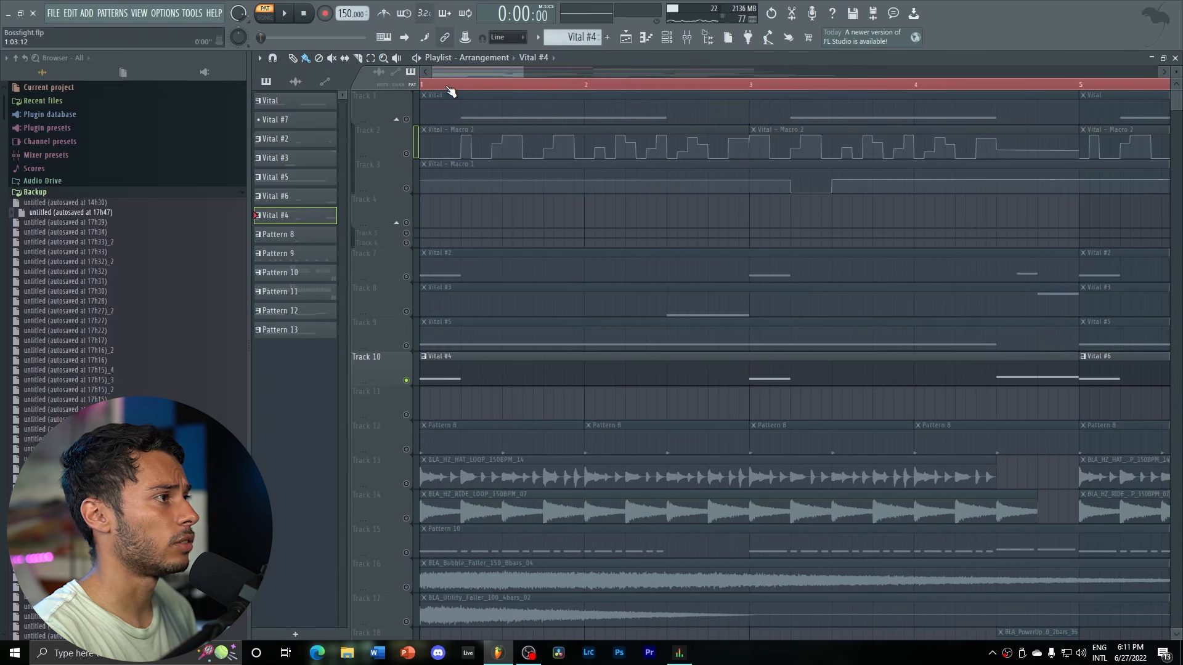
key(l)
click(406, 277)
key(space)
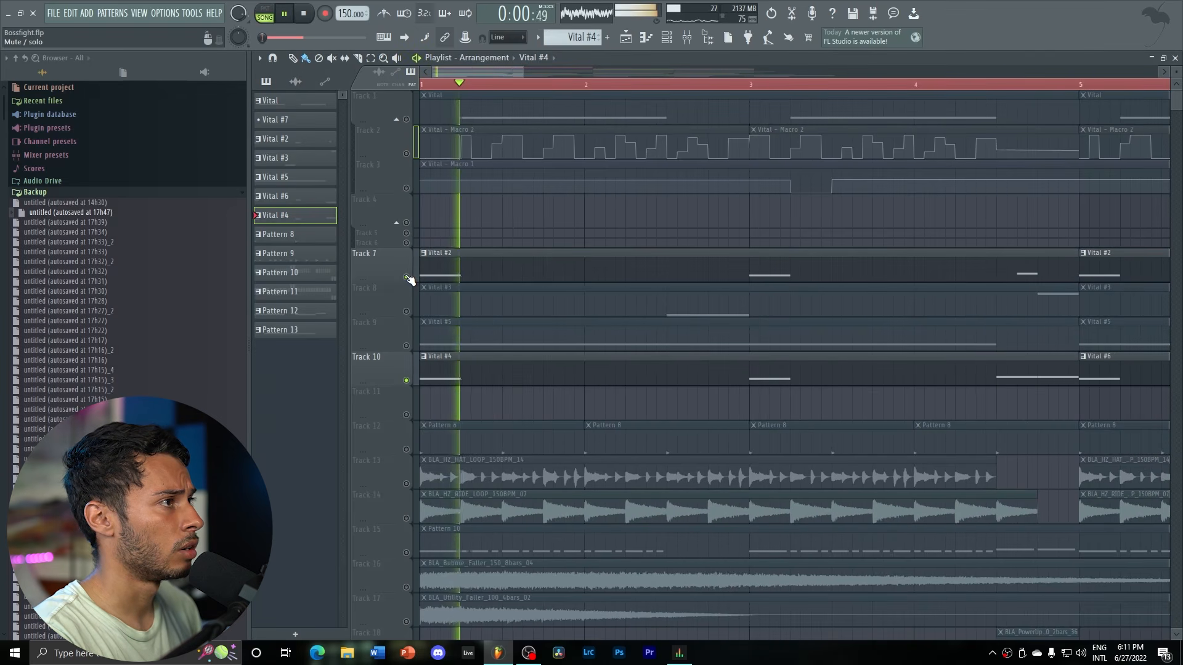
Audition the Track 7 and Track 10 hits at bar 3 and near the end of bar 4, and stop playback.
click(753, 87)
click(997, 85)
key(space)
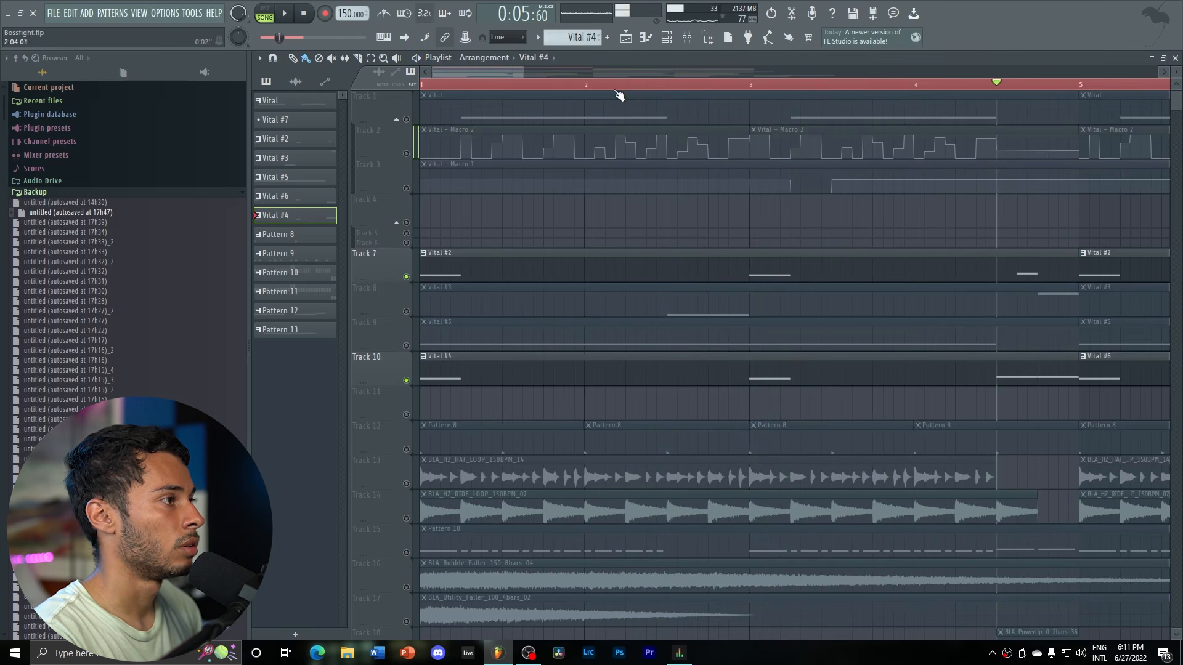
Solo Track 8, move the playhead to its first note, and examine the preset in the Vital #3 synth.
click(423, 86)
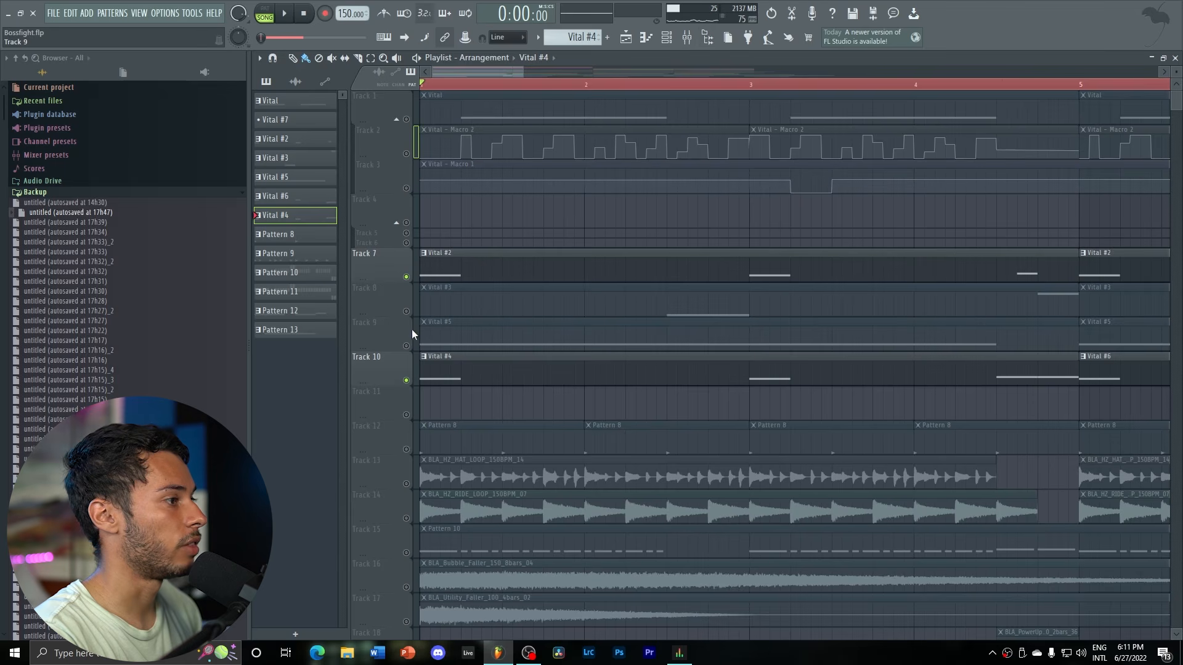
right_click(407, 312)
click(668, 87)
click(677, 35)
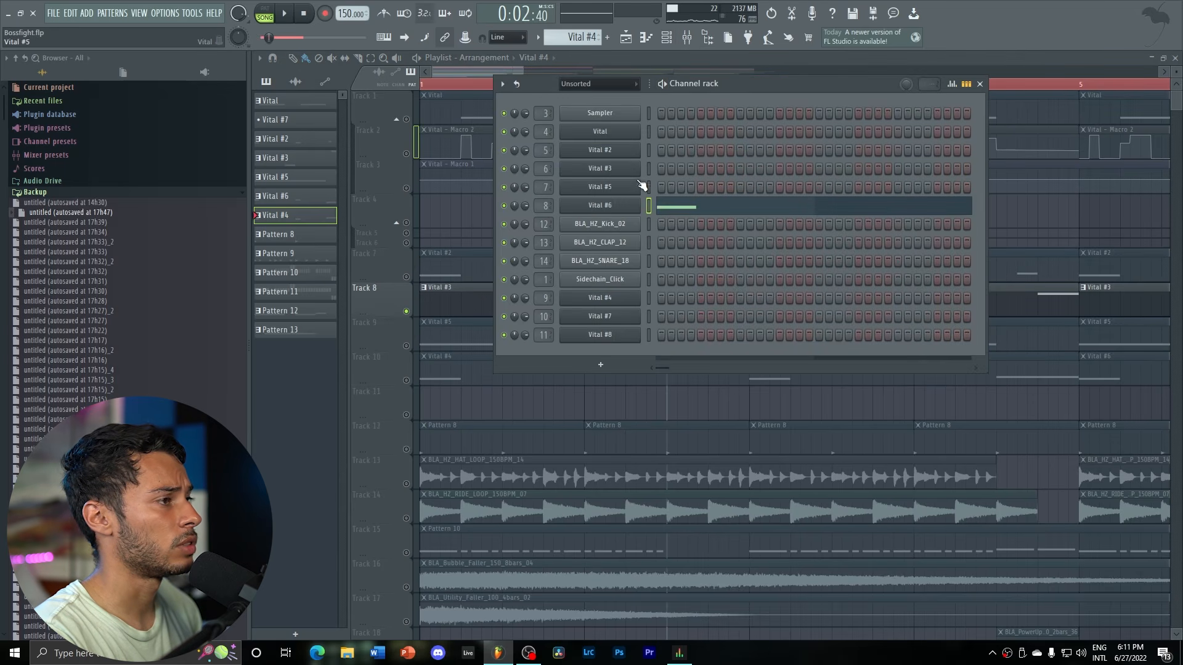
click(623, 169)
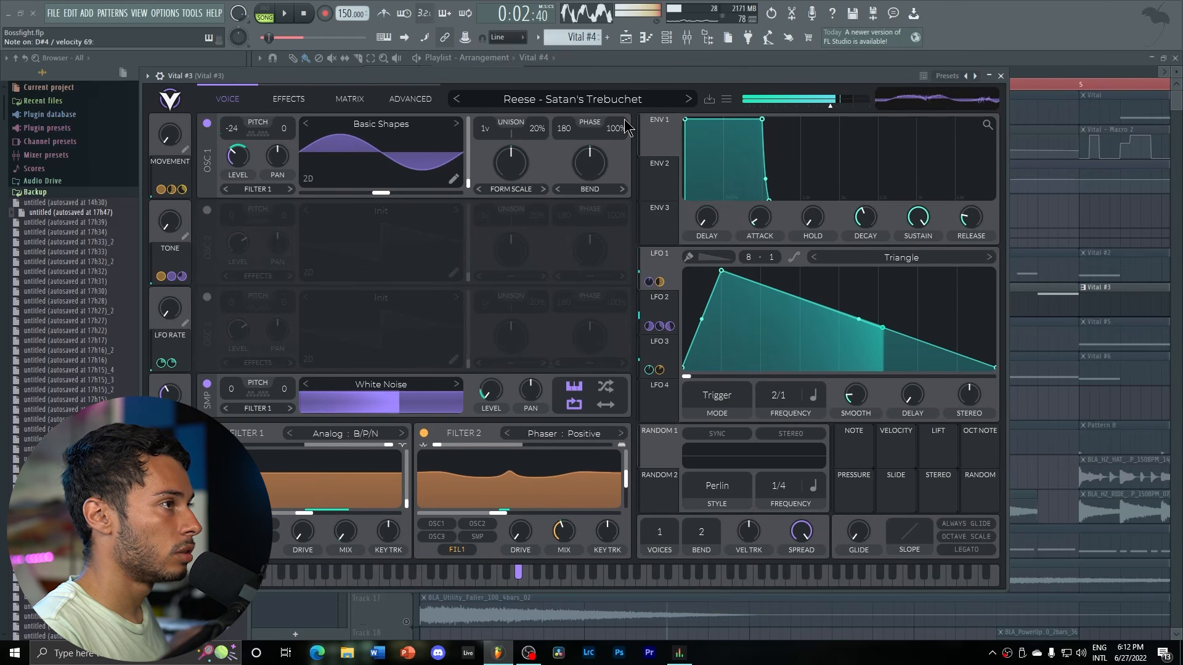
click(999, 76)
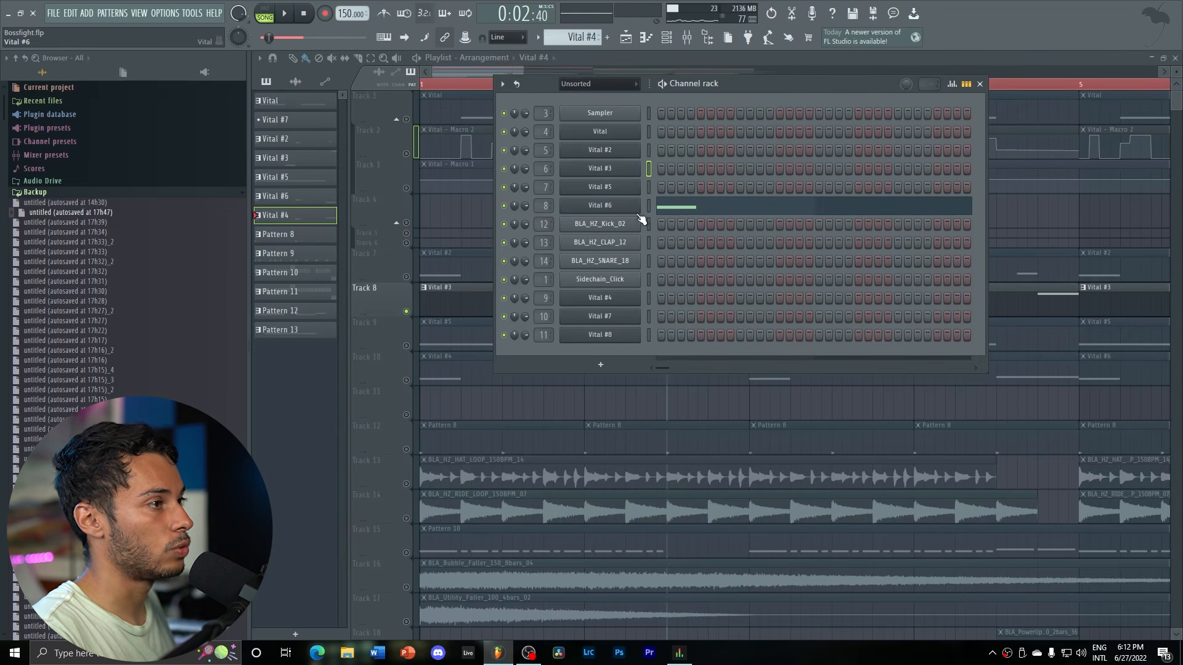
Solo Track 9 and play its Vital #5 pattern from the start in the piano roll, and return to the playlist.
right_click(436, 211)
right_click(407, 345)
click(423, 85)
click(668, 38)
key(space)
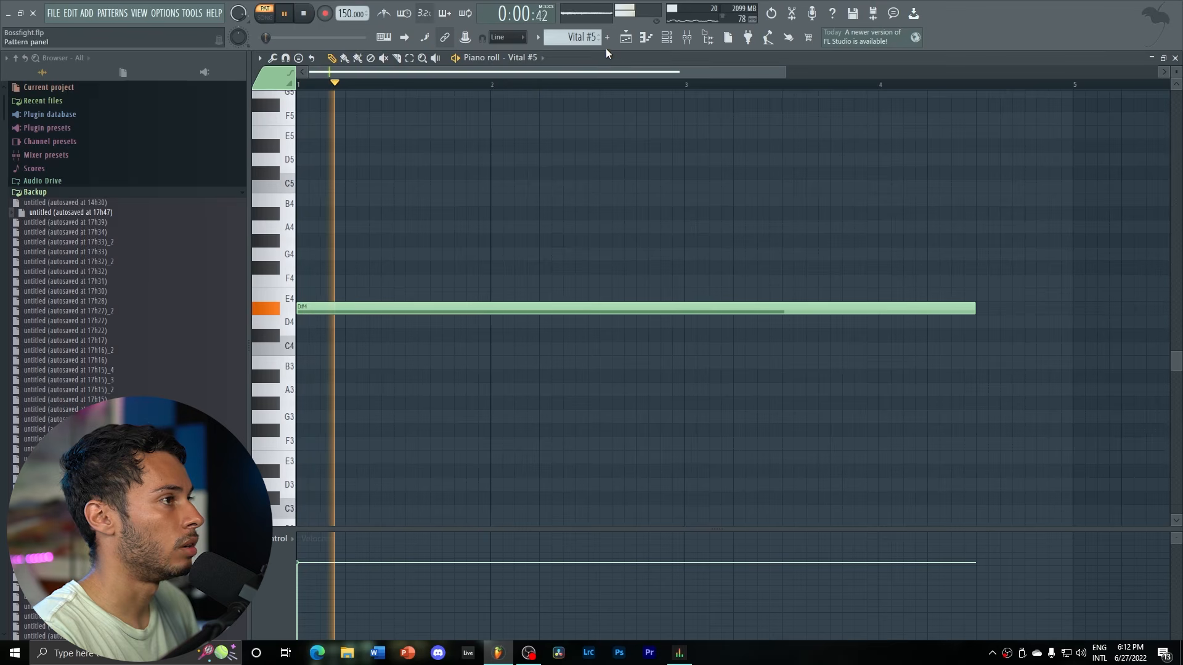
click(666, 37)
click(627, 37)
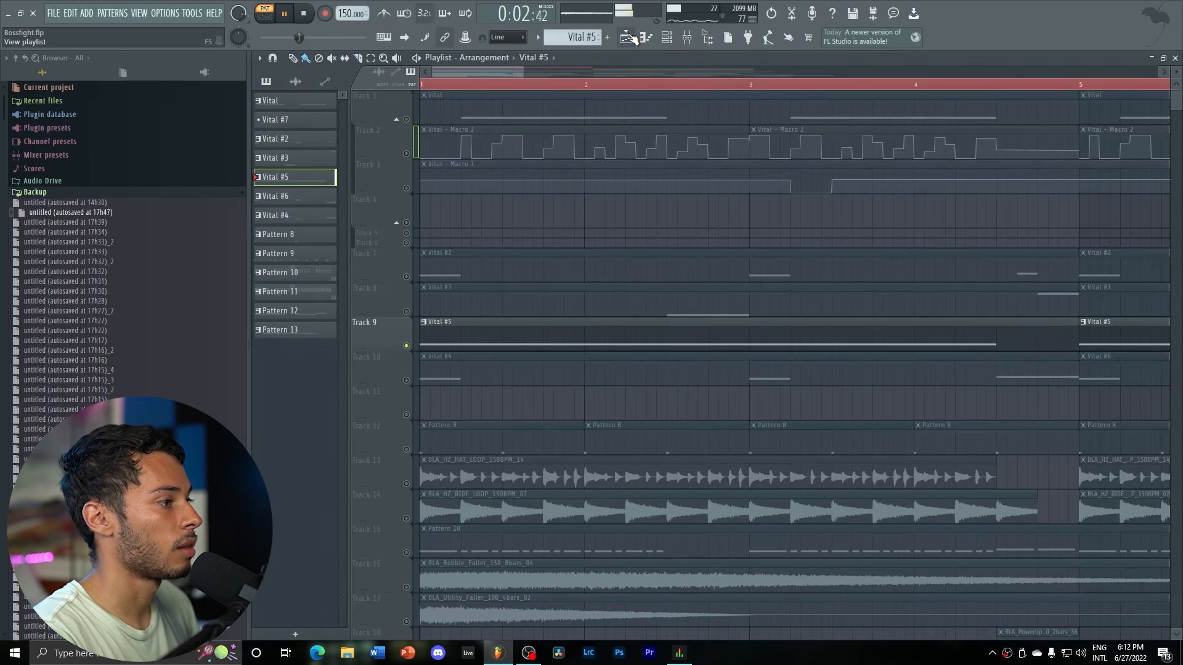
Stop playback and solo Track 12 with the Pattern 8 clips.
scroll(706, 312, down, 1)
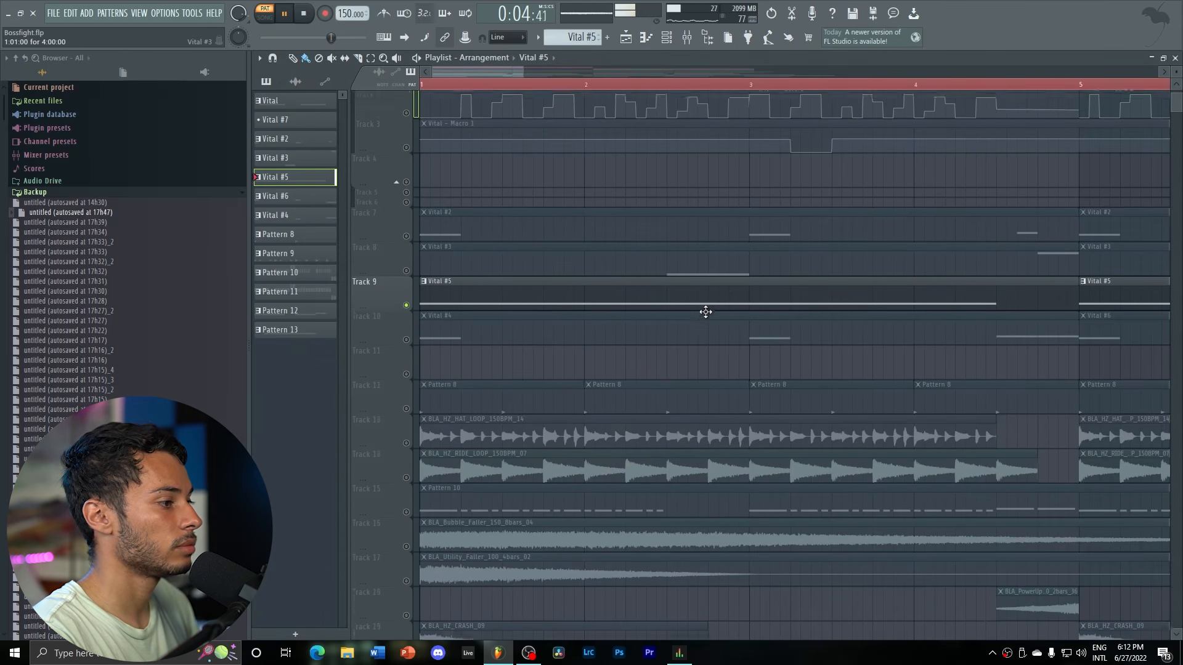
scroll(708, 312, down, 2)
scroll(708, 312, up, 3)
key(space)
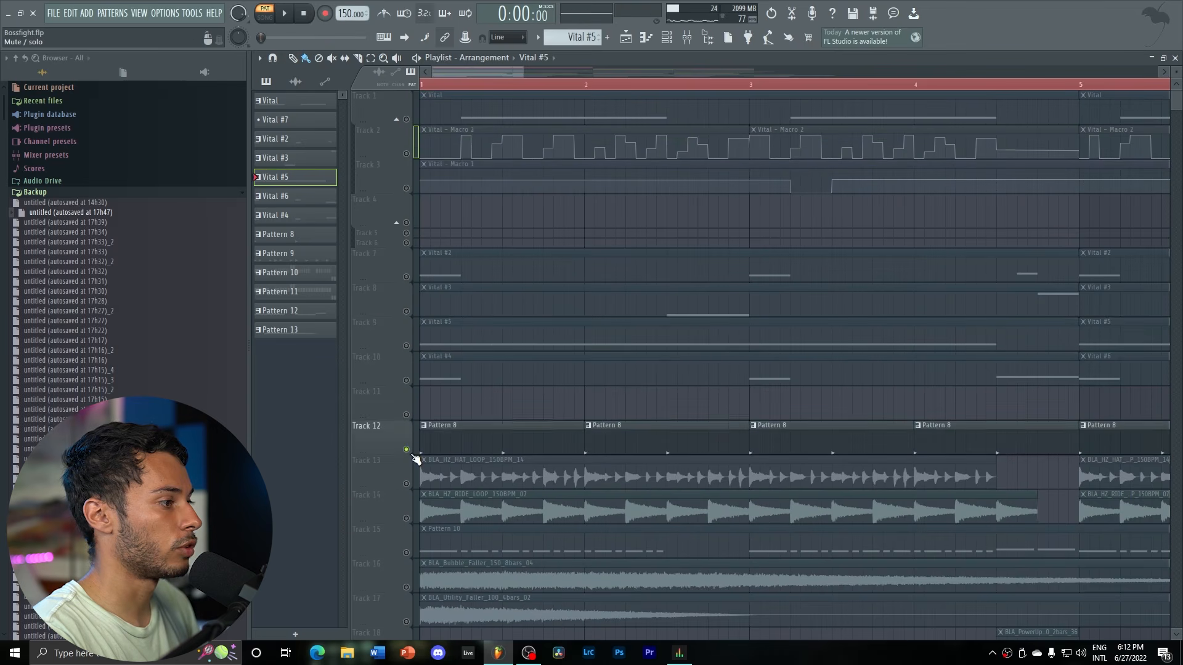
Enable Tracks 13 and 14 alongside Track 12, play the drums from bar 1 in song mode, and stop playback.
click(406, 485)
click(407, 518)
click(406, 553)
click(407, 553)
scroll(411, 551, down, 1)
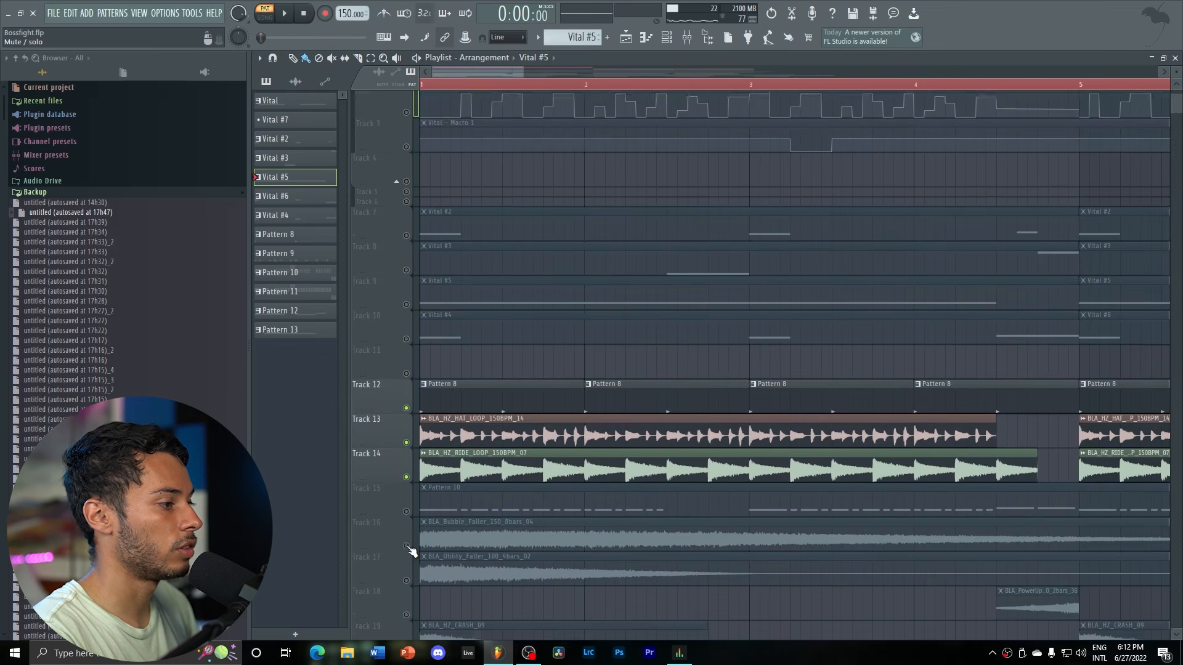
key(l)
key(space)
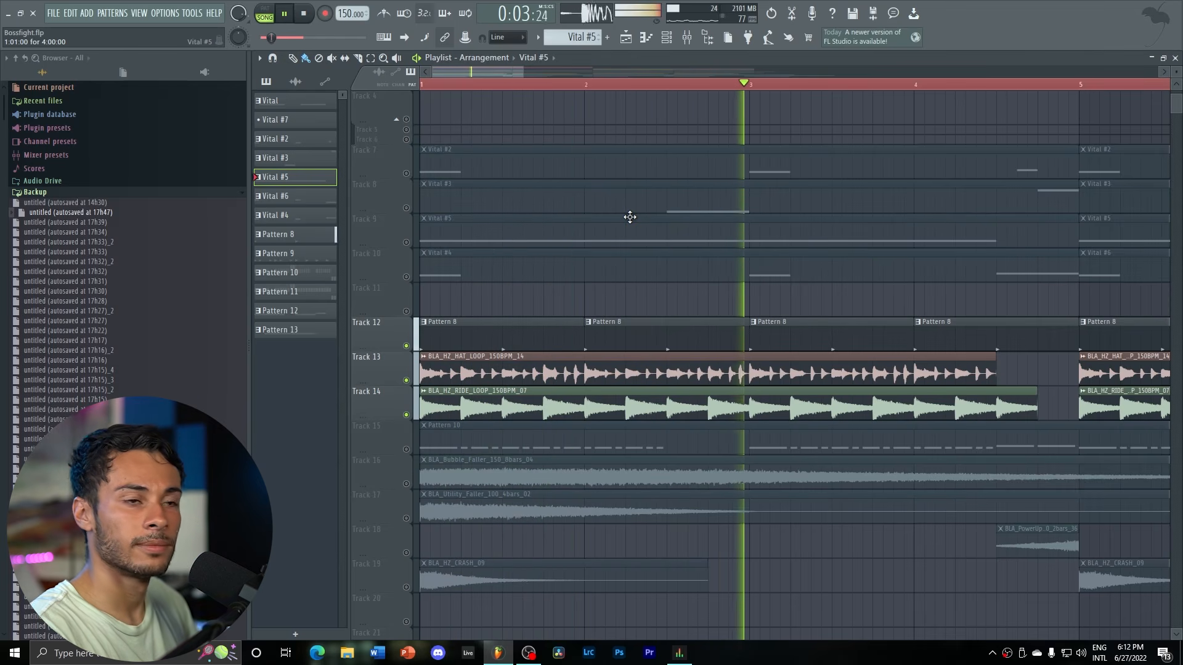
scroll(677, 277, down, 4)
key(space)
Solo Track 15, show Pattern 10 in the channel rack, and examine the Vital #4 synth behind it.
right_click(407, 311)
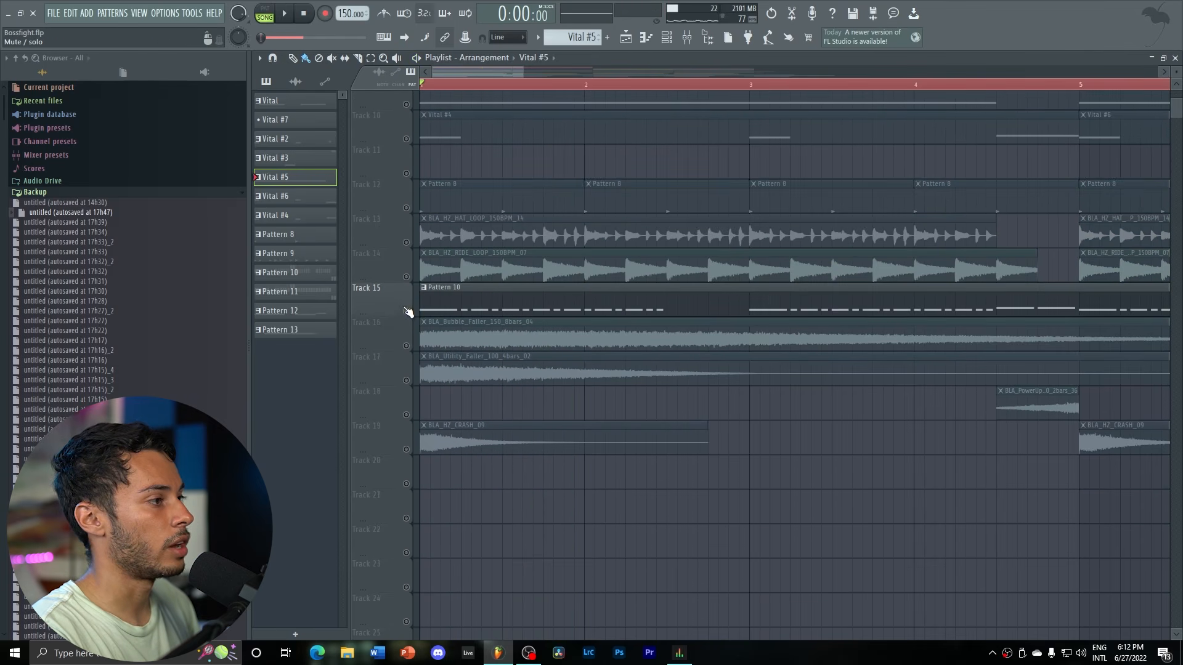
click(497, 295)
click(678, 36)
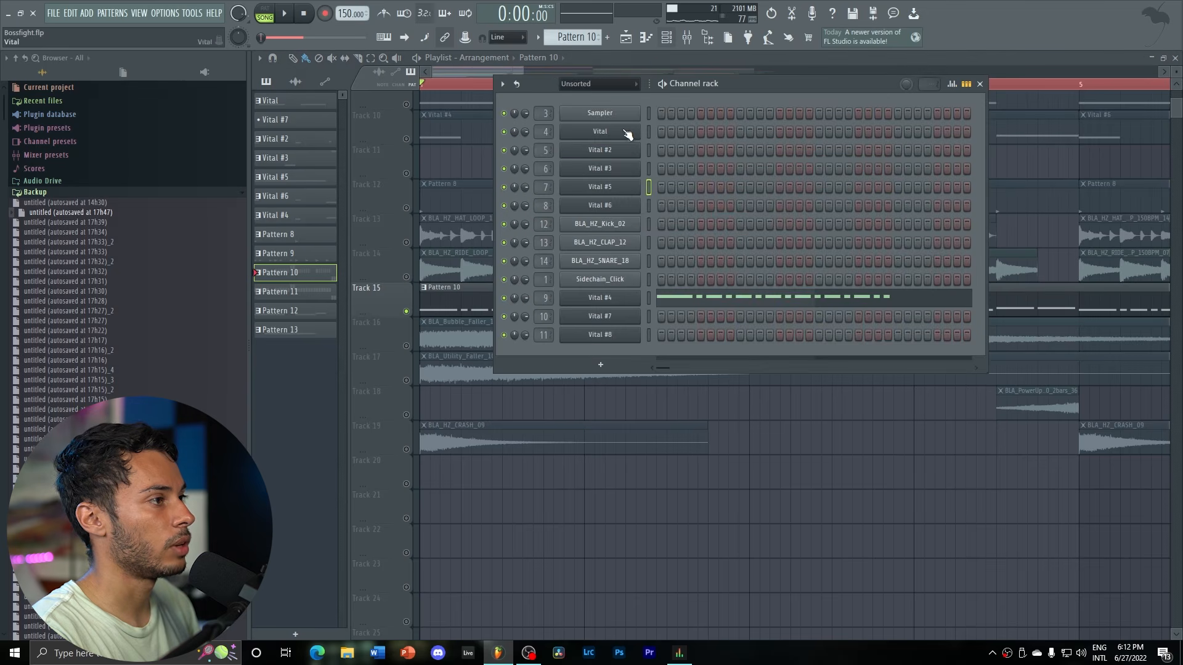
click(630, 298)
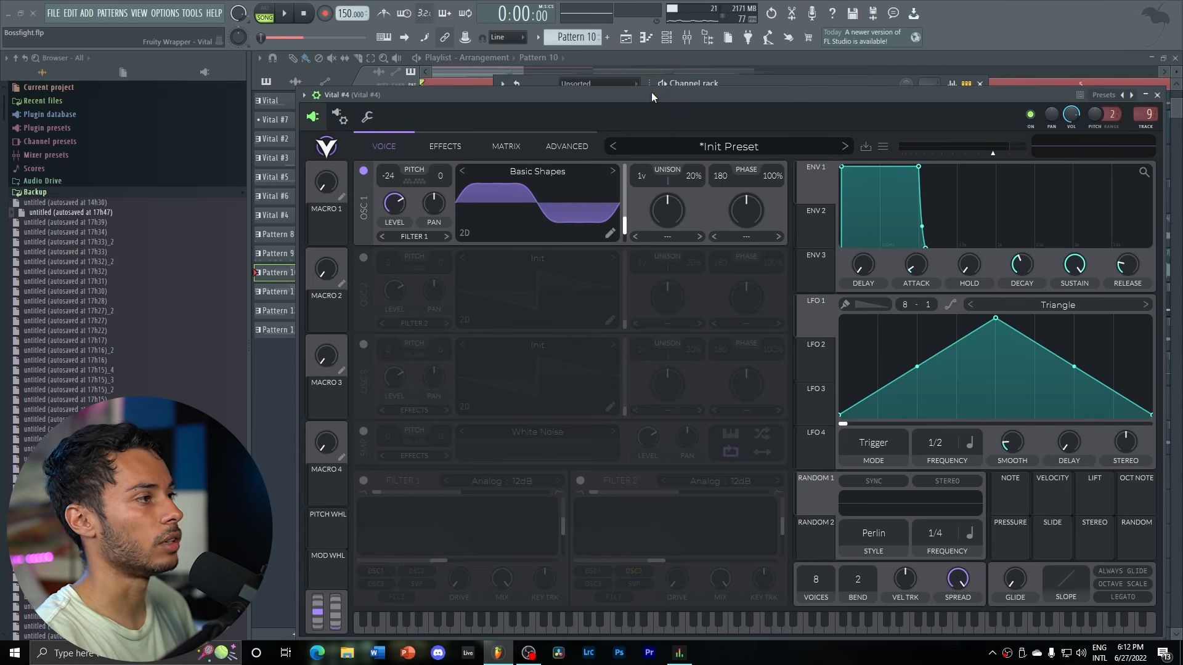
key(x)
click(1157, 95)
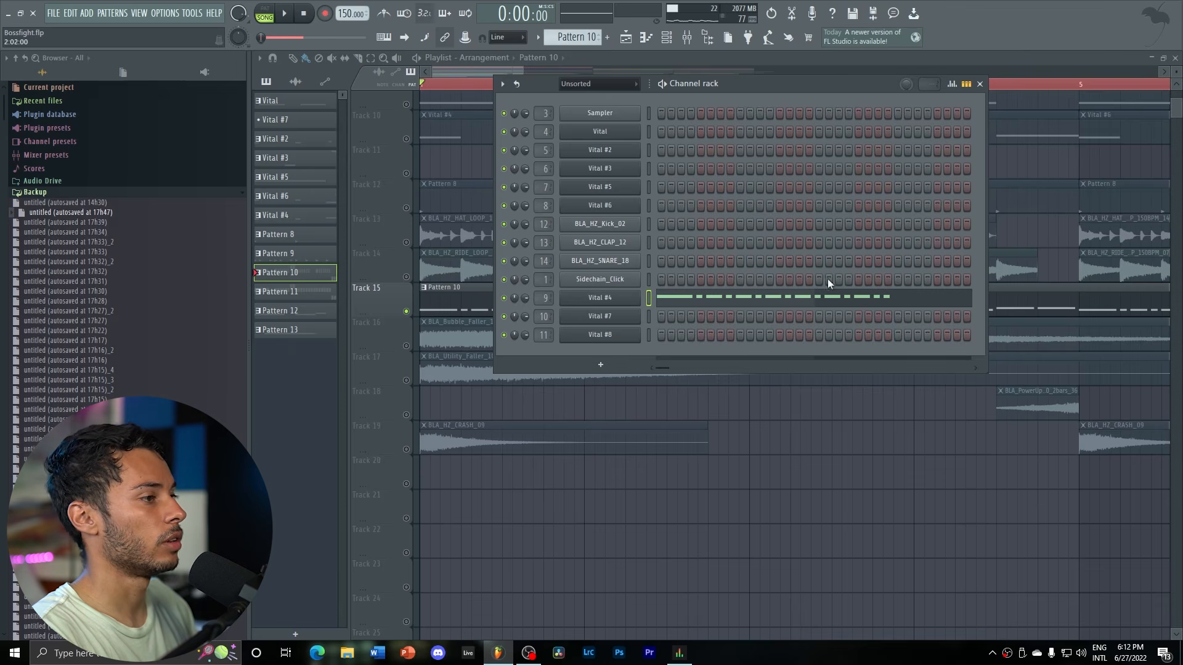
Audition the Vital #7 synth from the channel rack, and return to the playlist.
click(623, 318)
click(140, 132)
drag(302, 135, 353, 73)
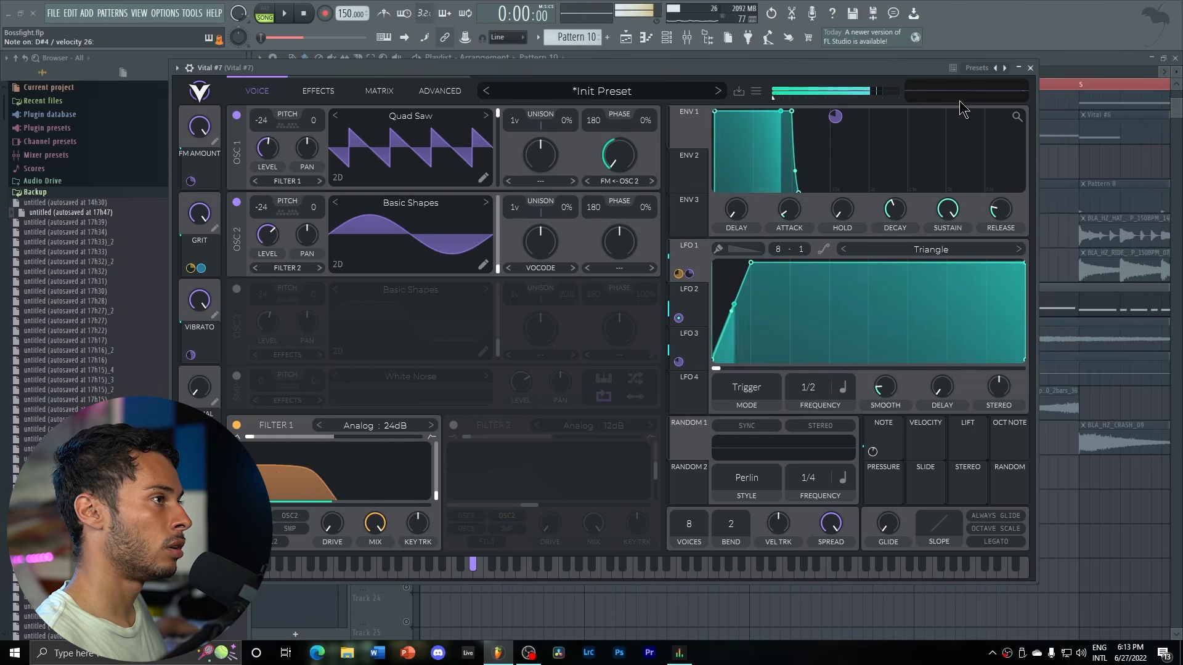
click(1030, 68)
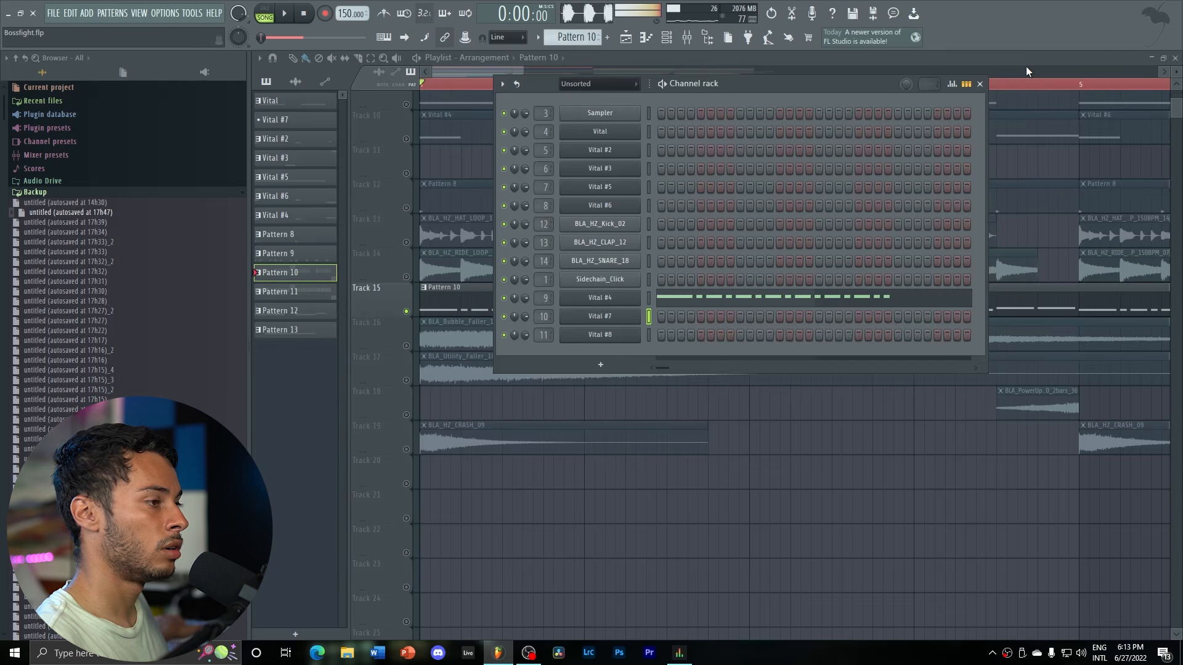
key(F6)
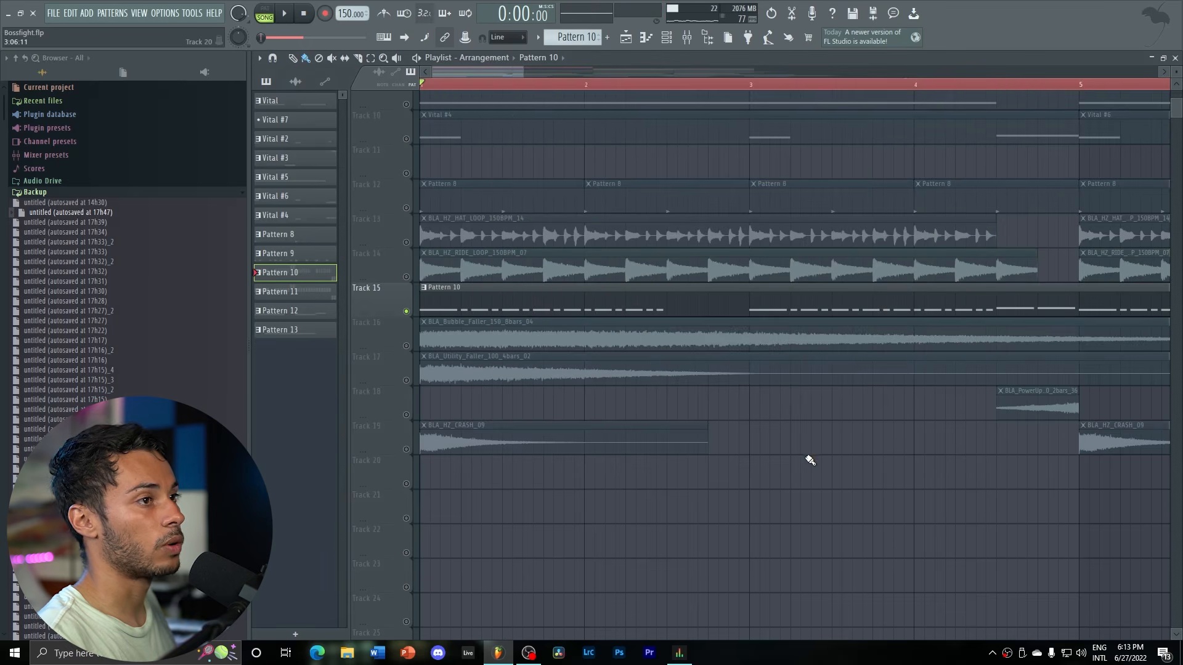
Examine the Melodic - Bruxa Cry preset in Vital #7 and the One-Shot - Cavern Clearer preset in Vital #8.
click(670, 39)
click(613, 316)
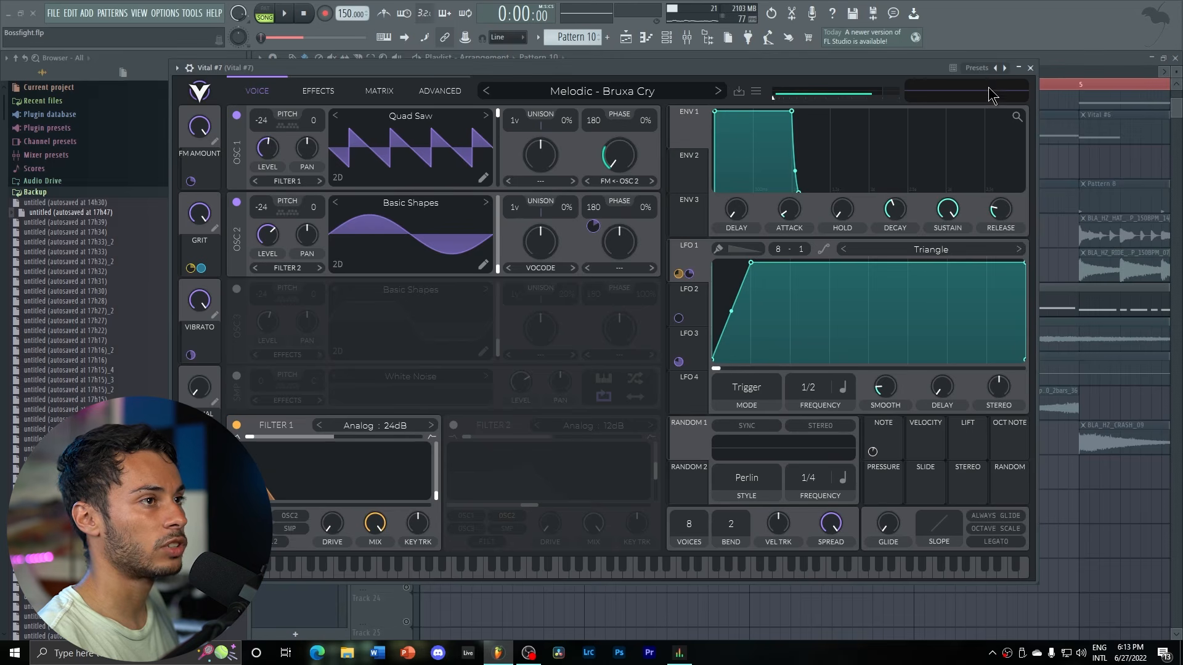
click(1030, 68)
click(602, 335)
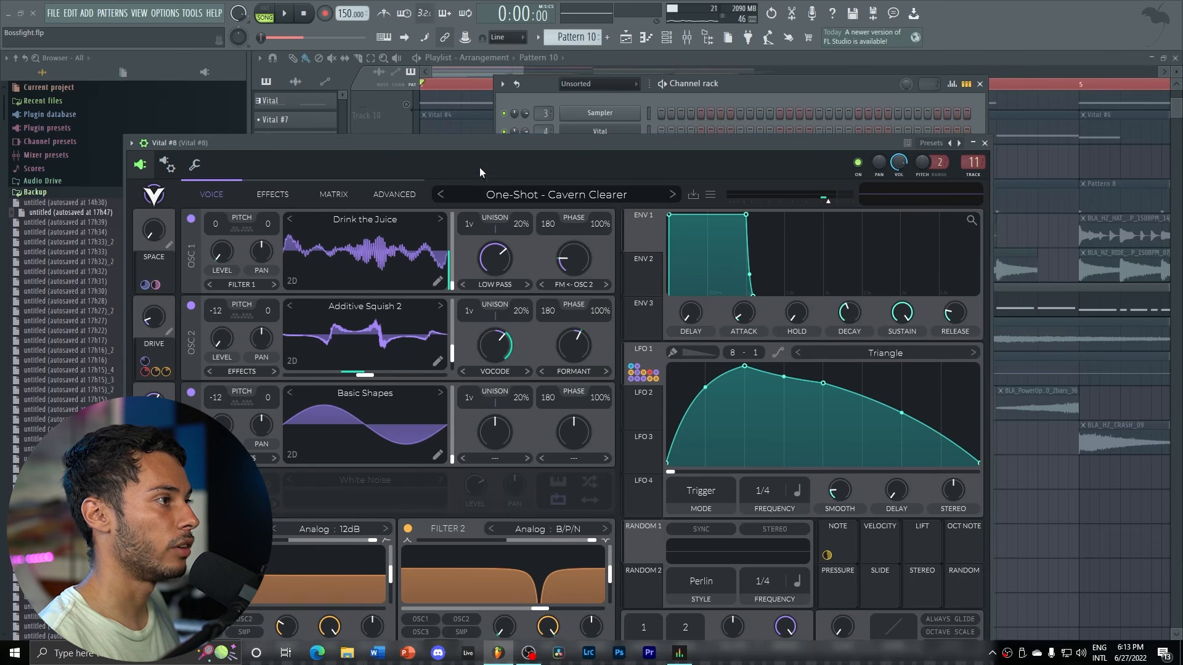
drag(479, 167, 535, 113)
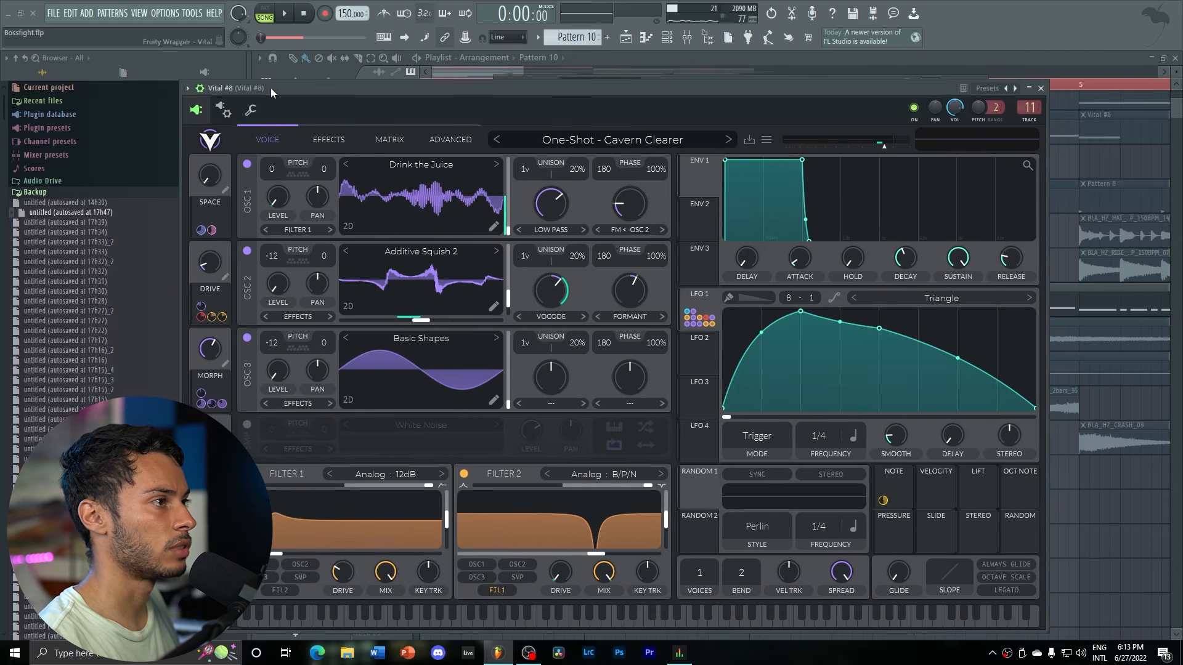
drag(225, 91, 245, 79)
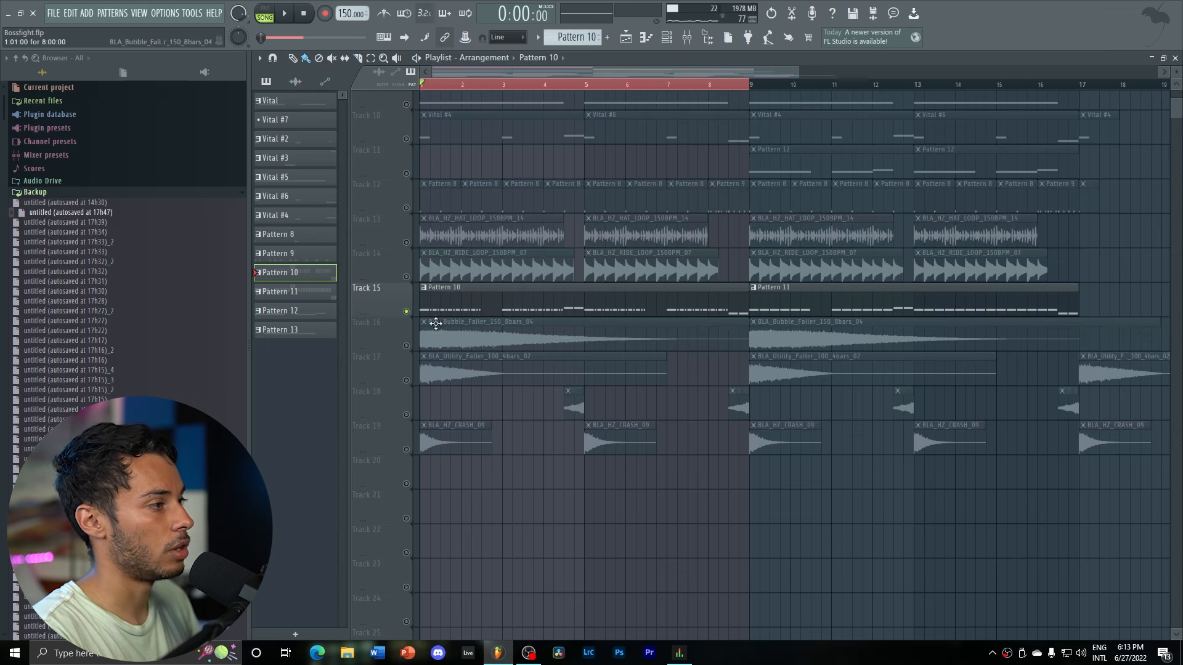
Solo Tracks 16 to 19 with the faller, power-up and crash samples, play them from bar 1, and stop playback.
ctrl+click(406, 312)
ctrl+click(406, 346)
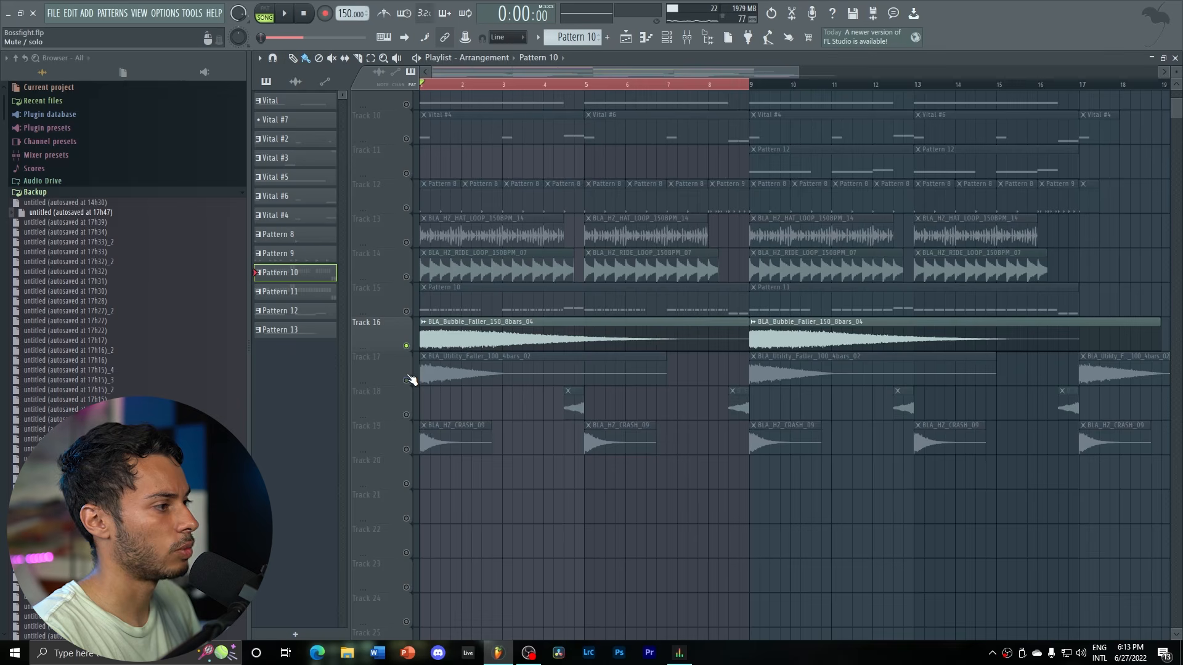
drag(411, 380, 407, 449)
key(space)
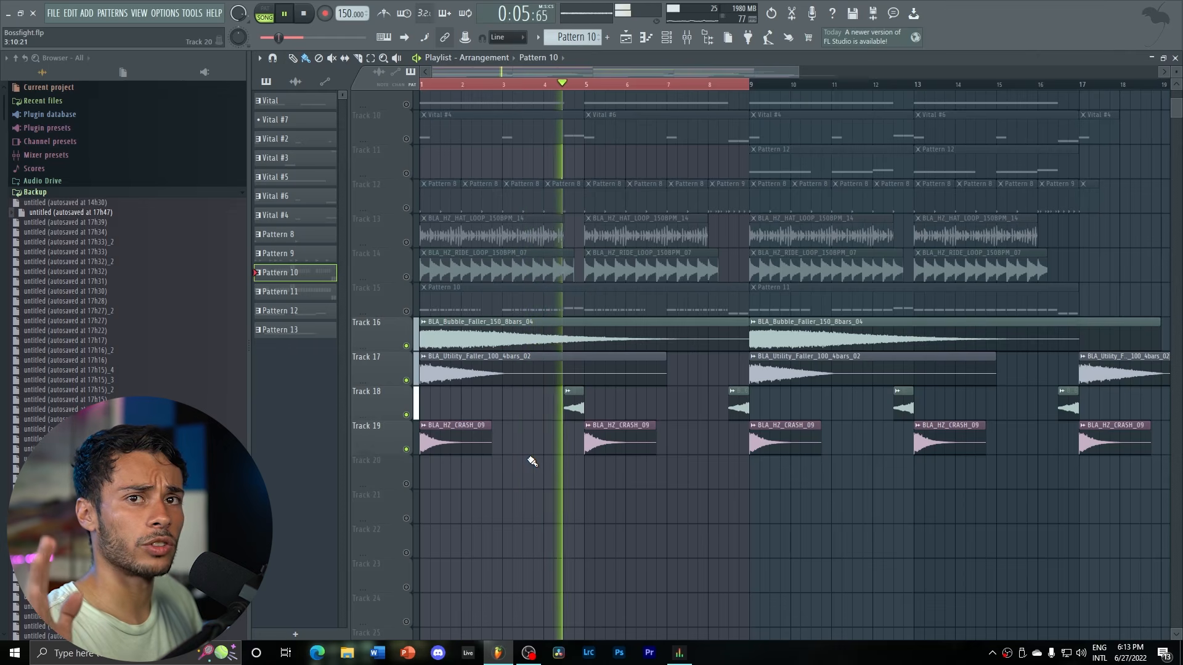
key(space)
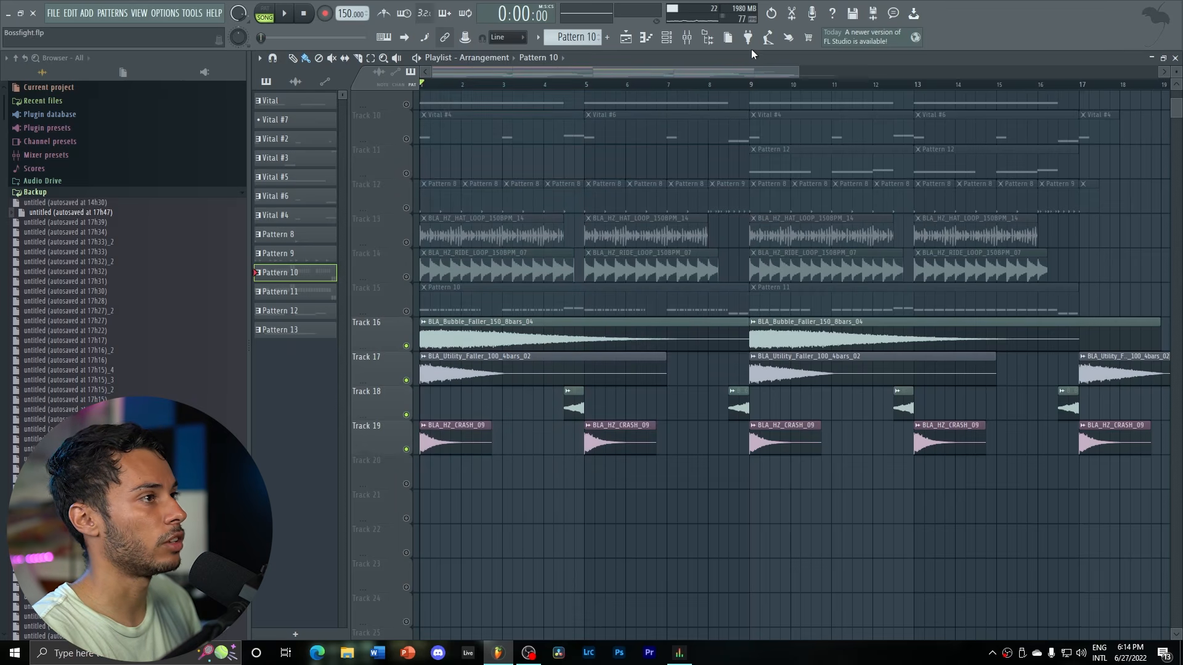
Show the mixer and examine The Glue and Maximus effects on the Master track.
click(693, 42)
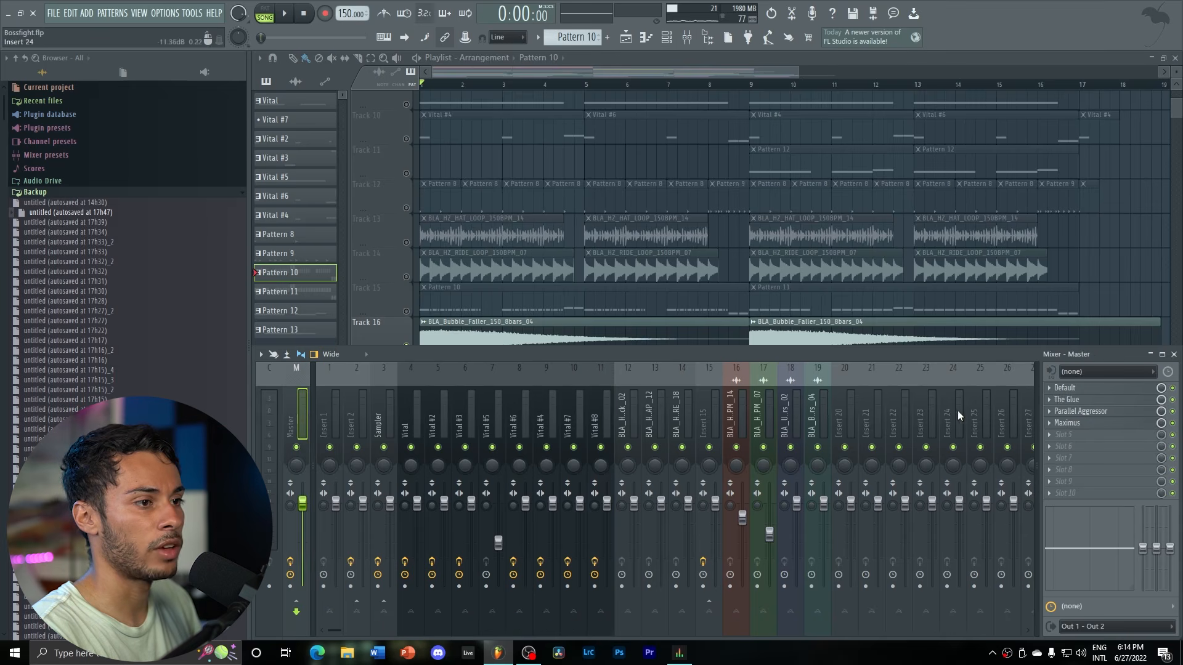
click(1083, 390)
click(1093, 400)
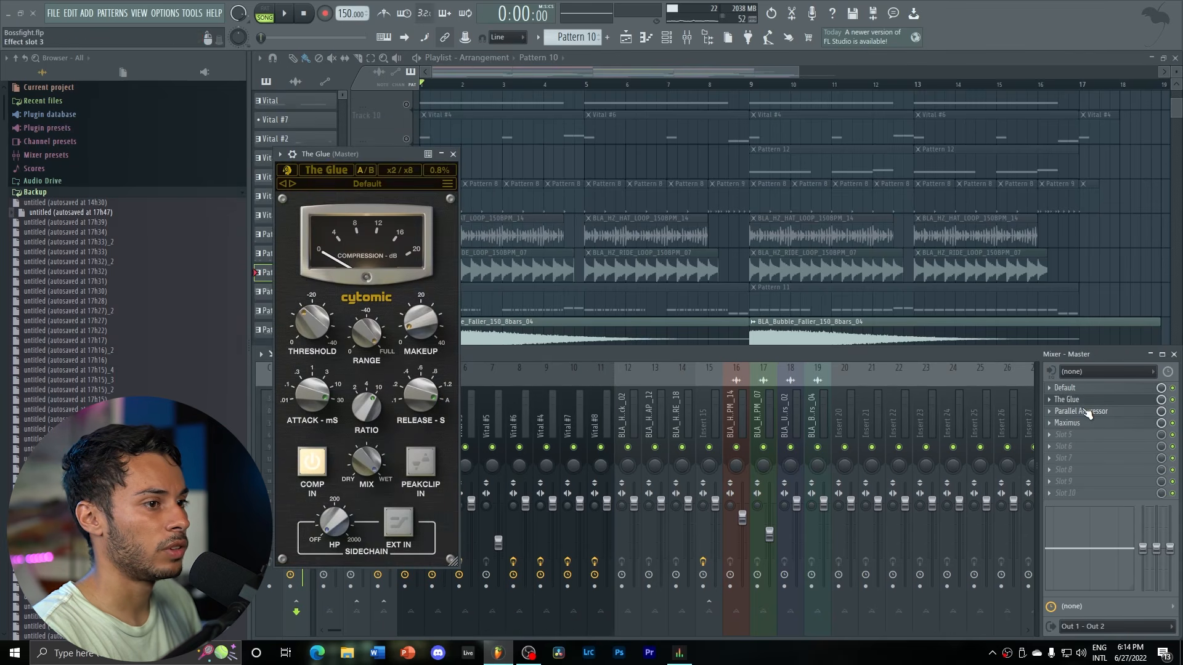
click(1084, 424)
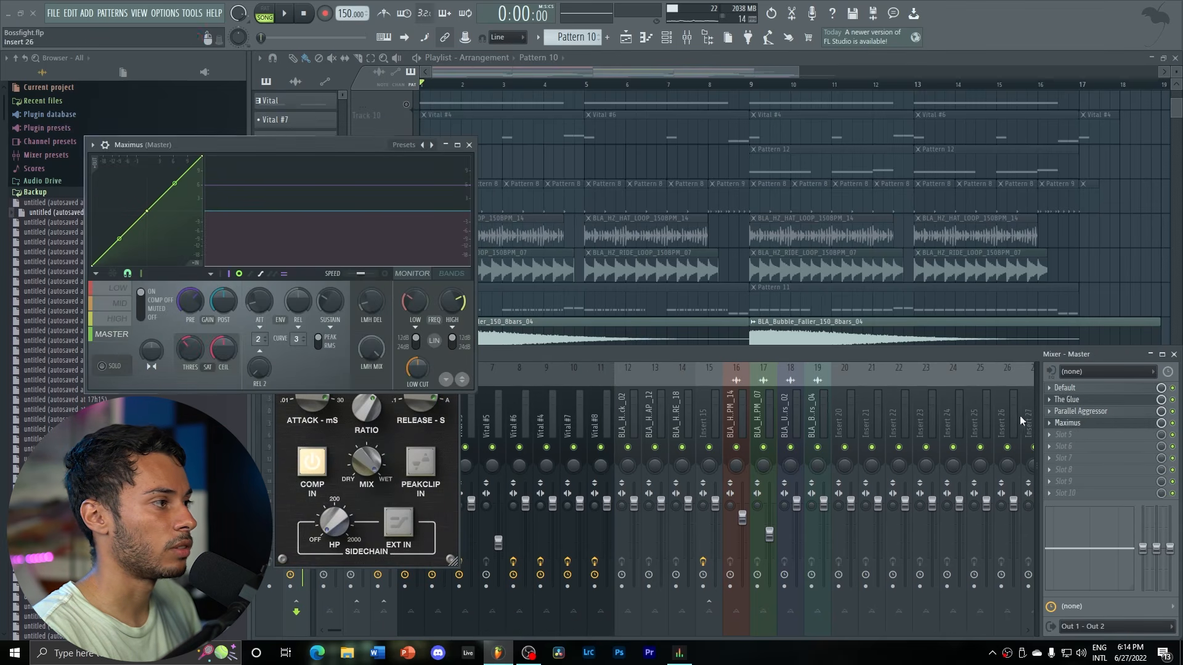
click(469, 145)
click(453, 154)
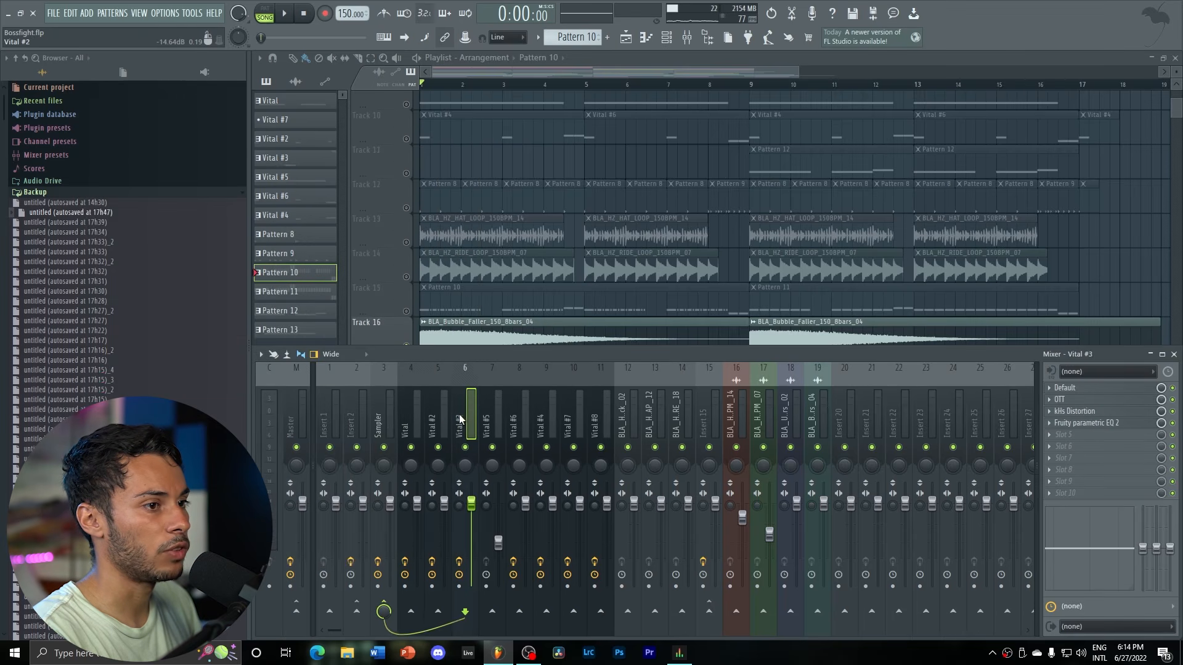
Examine kHs Phase Distortion on the Vital #2 mixer track, and OTT and both parametric EQs on the Vital track.
click(1097, 400)
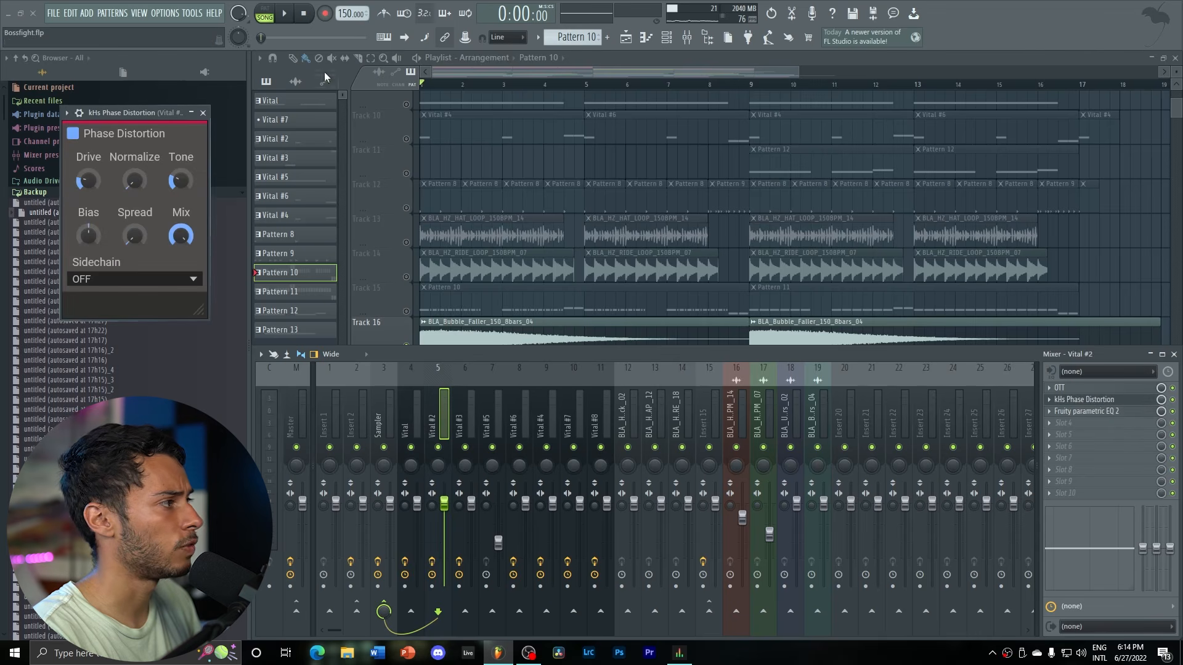
click(203, 113)
click(408, 397)
click(1085, 400)
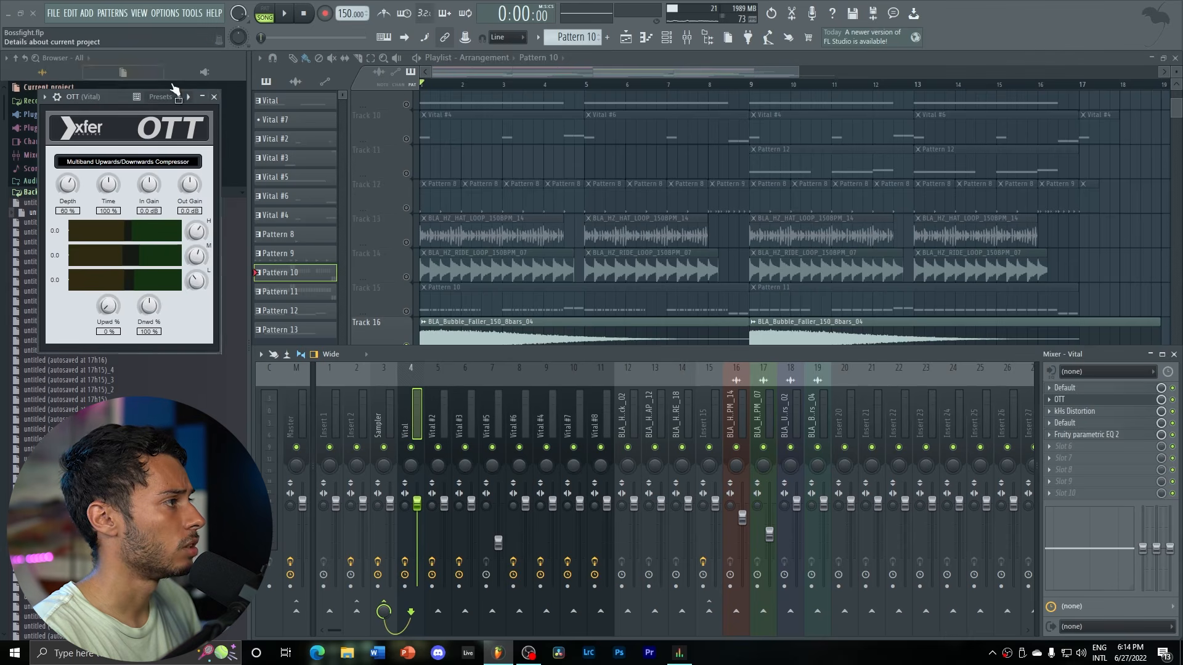
click(214, 98)
click(1085, 436)
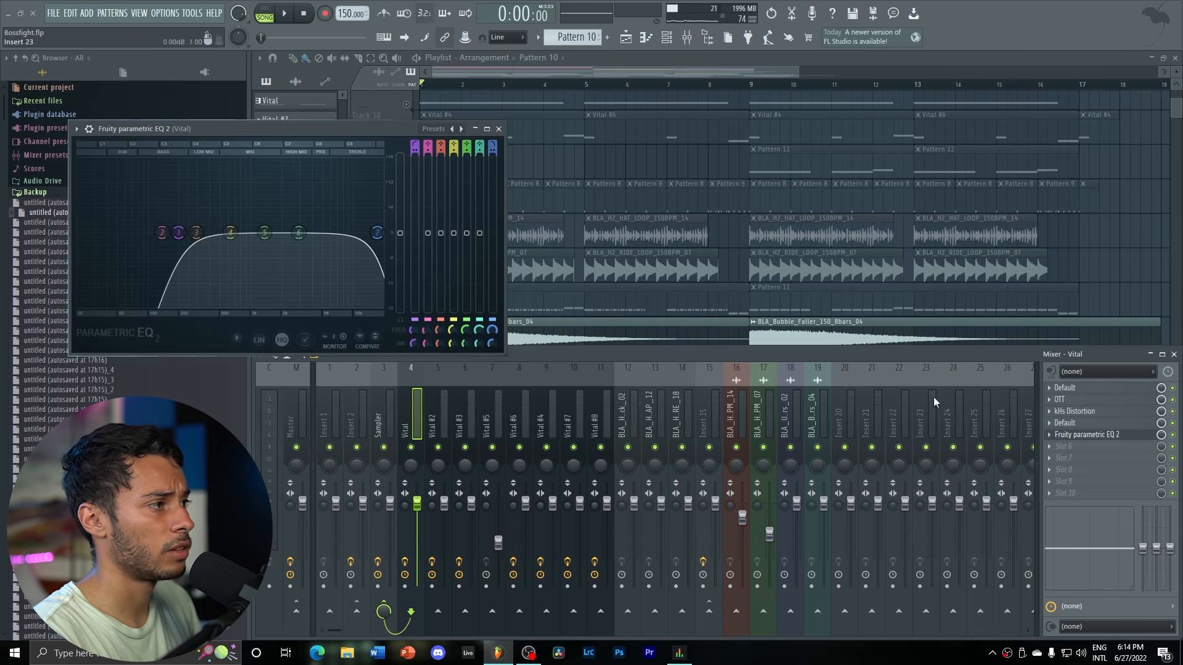
click(499, 129)
click(1081, 424)
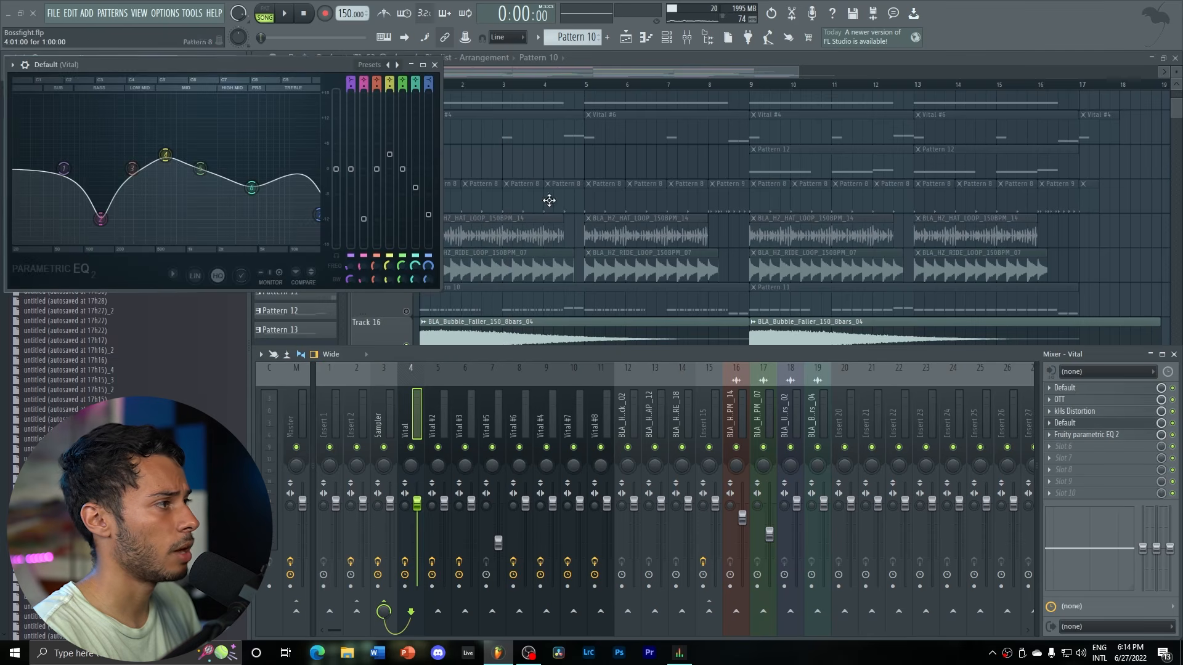
click(434, 65)
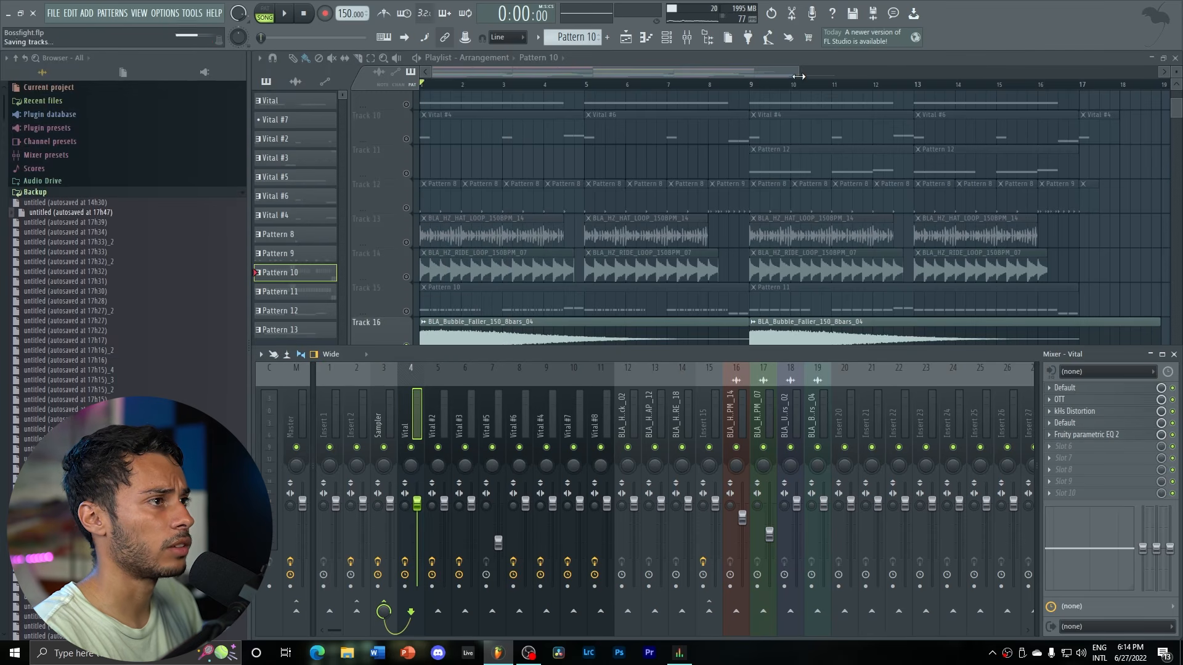
Close the mixer, enable all playlist tracks, and play the full arrangement from bar 1, following it through the section from bar 9.
drag(798, 77, 587, 76)
key(F9)
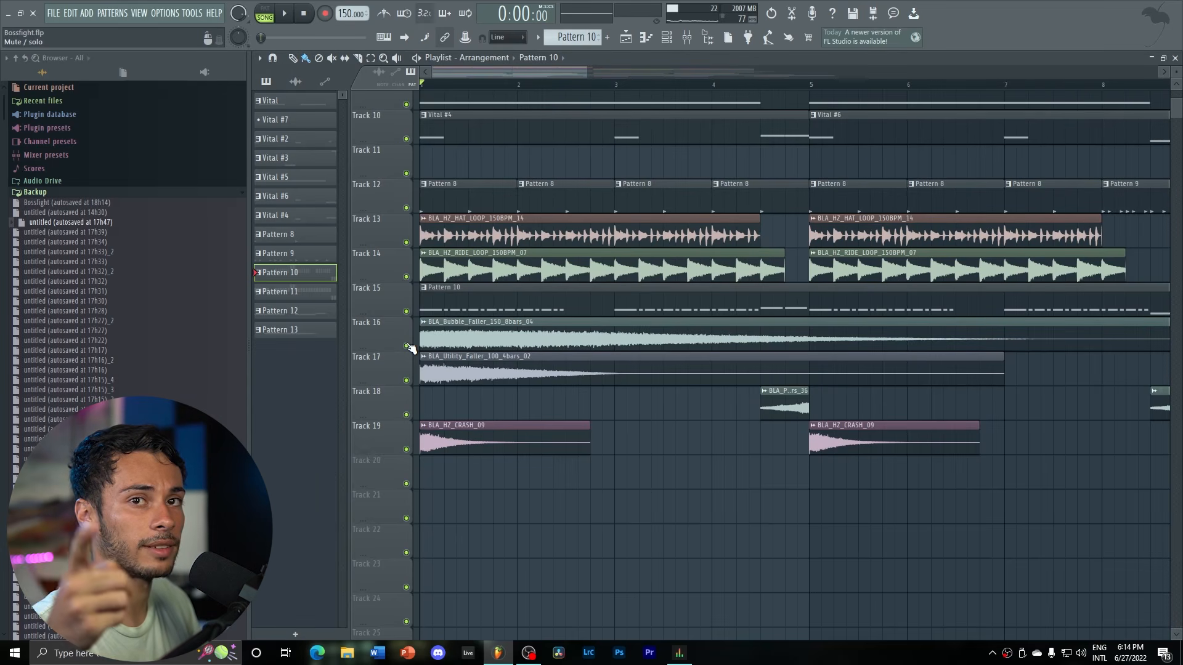
key(space)
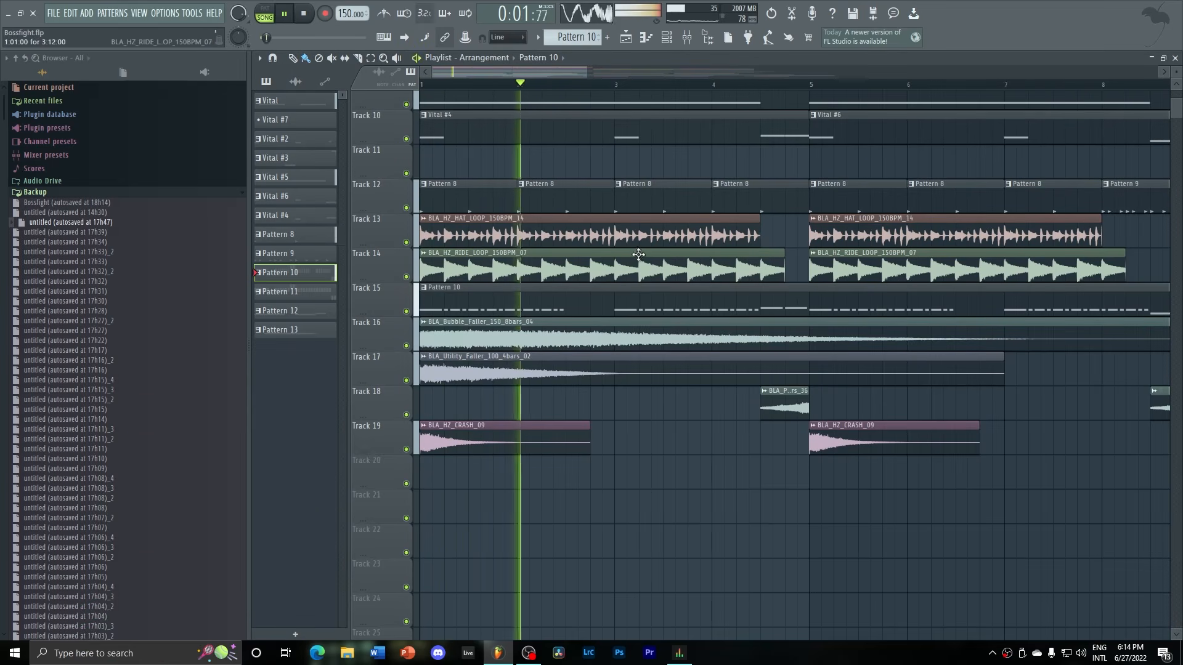
scroll(779, 481, down, 3)
scroll(779, 481, up, 2)
scroll(779, 481, up, 3)
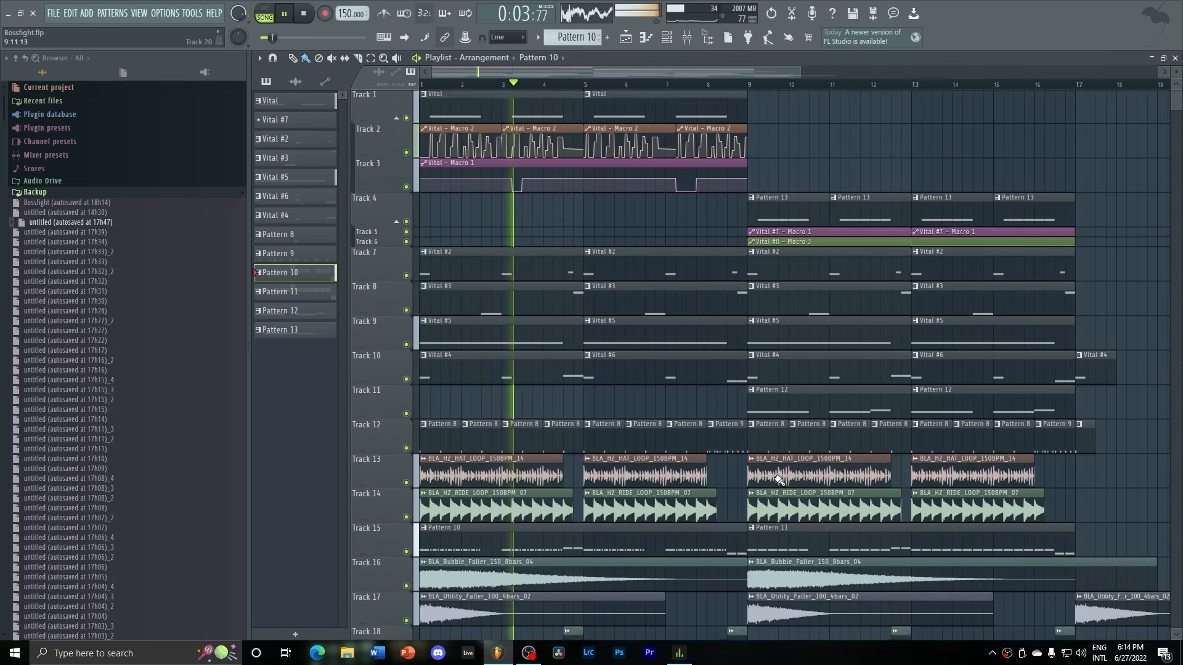
scroll(779, 480, down, 3)
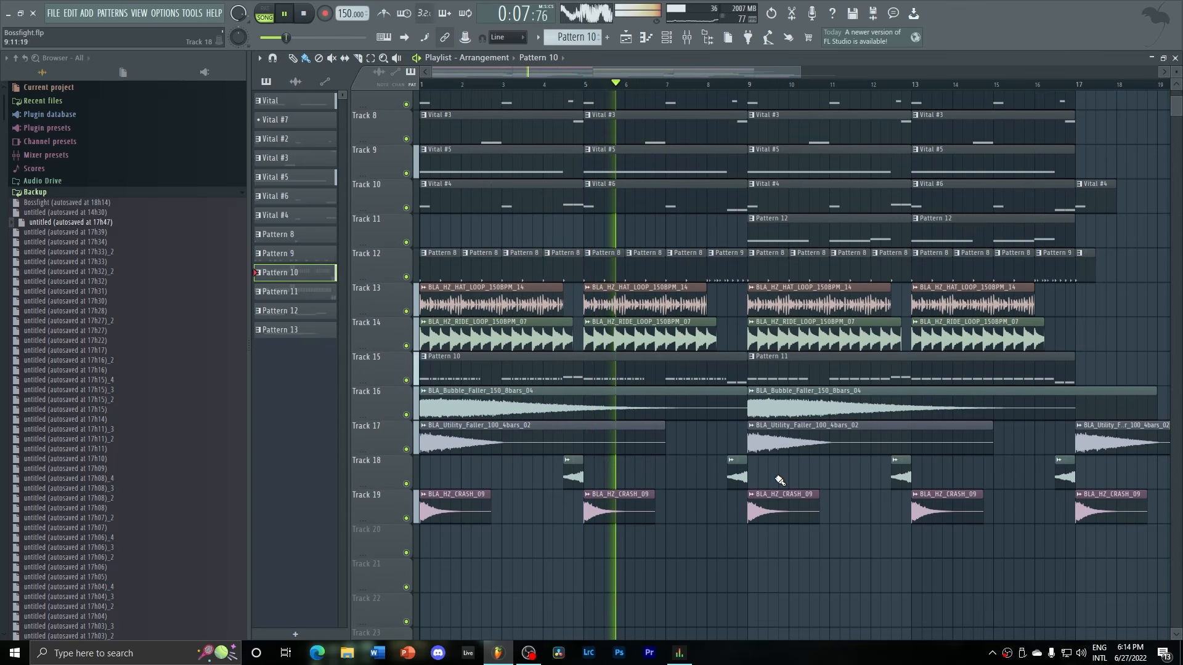
scroll(779, 481, up, 3)
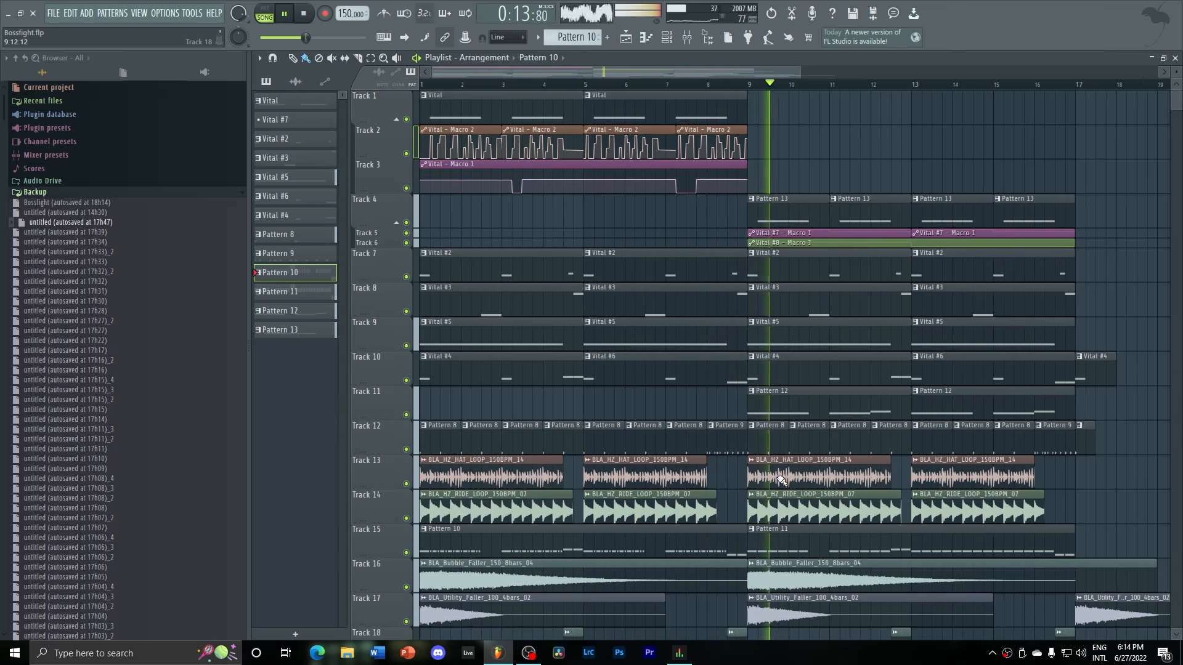
drag(434, 71, 601, 70)
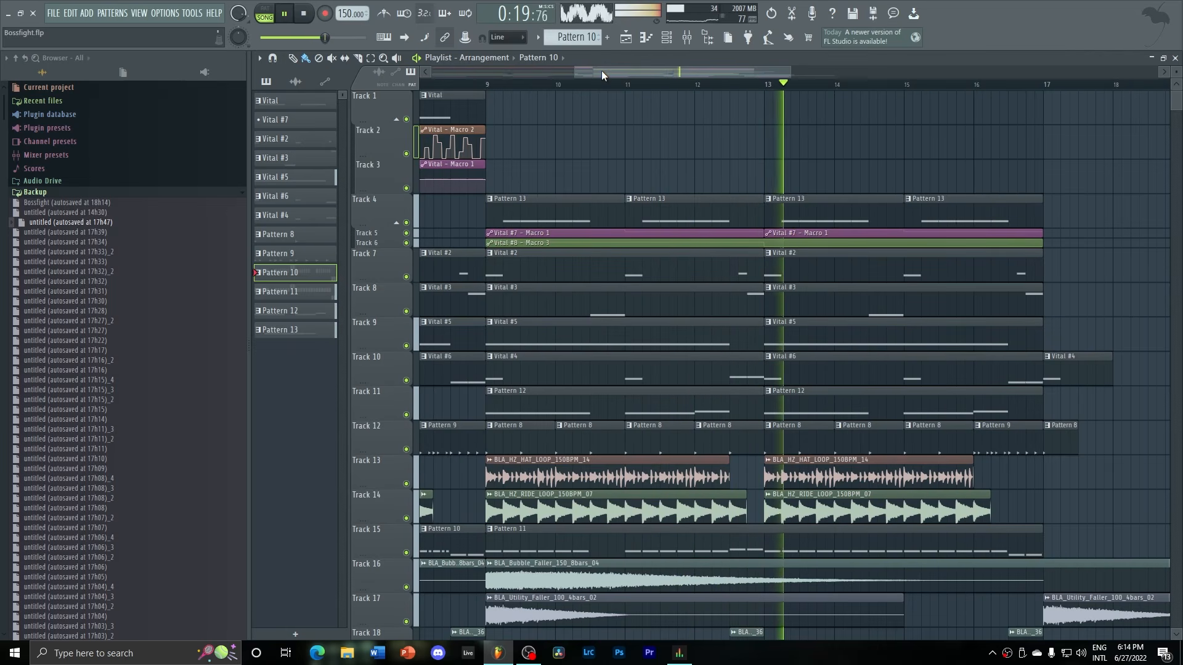
drag(601, 70, 614, 72)
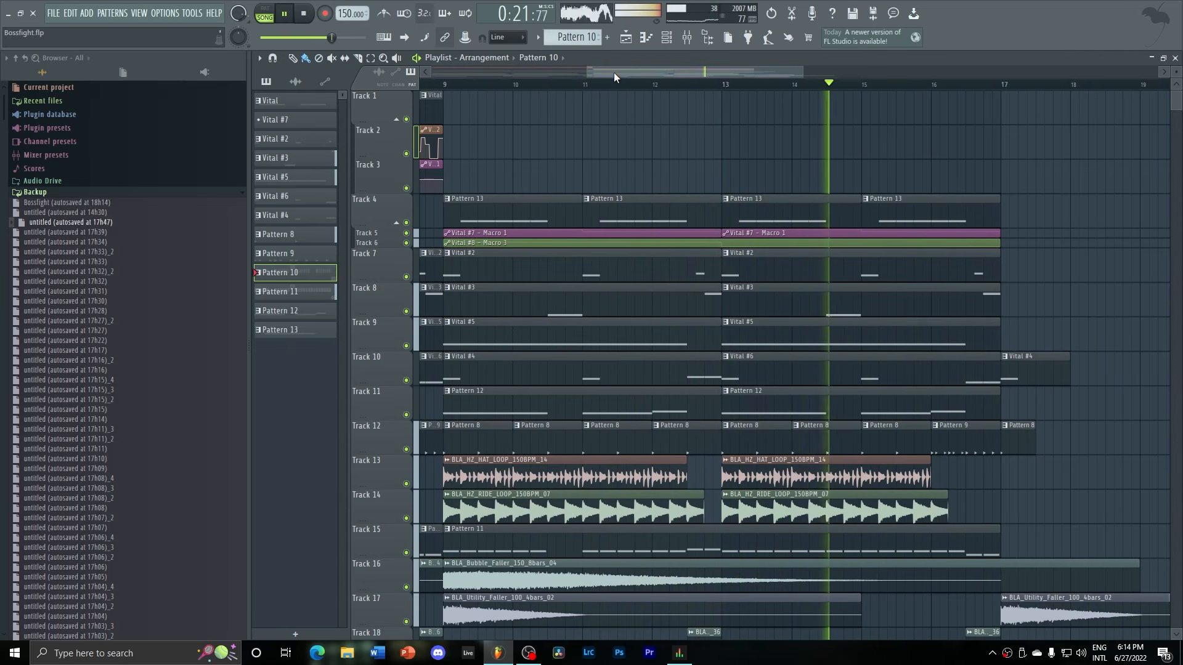